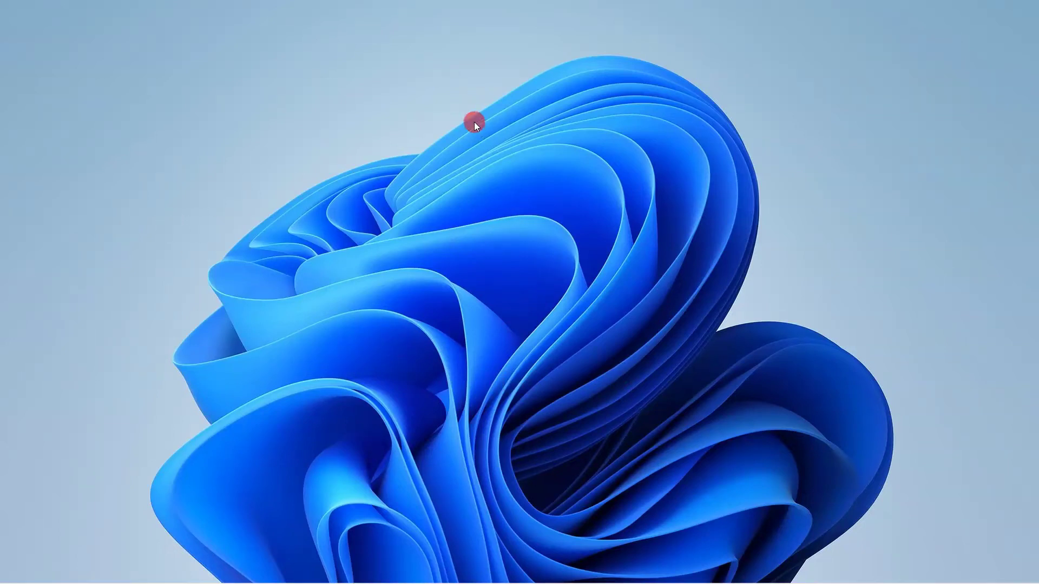
Step: Refresh the desktop twice from its right-click menu
{"action": "right_click", "coordinate": [501, 121]}
{"action": "left_click", "coordinate": [540, 167]}
{"action": "right_click", "coordinate": [486, 173]}
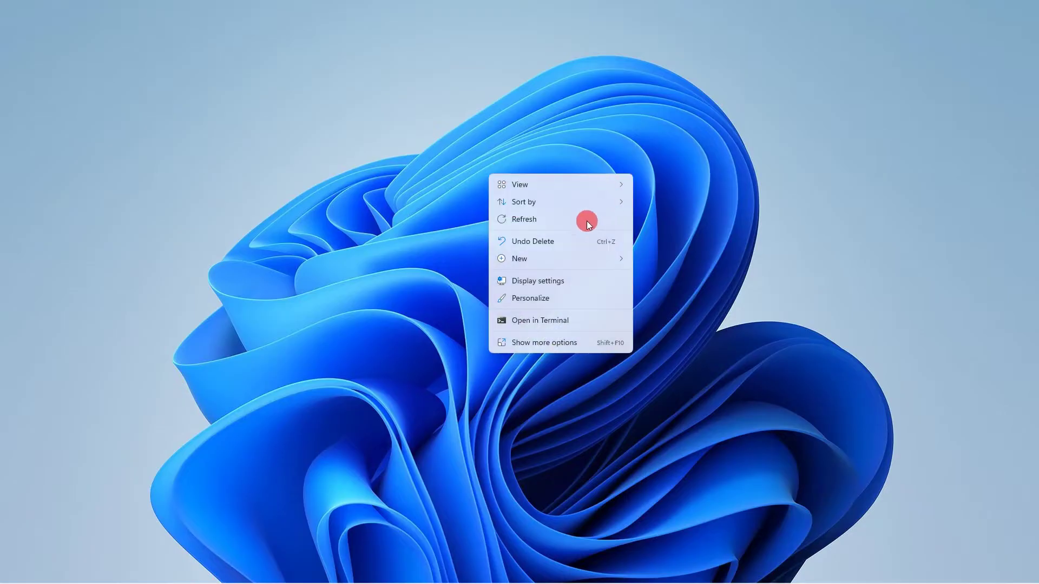
{"action": "left_click", "coordinate": [564, 214]}
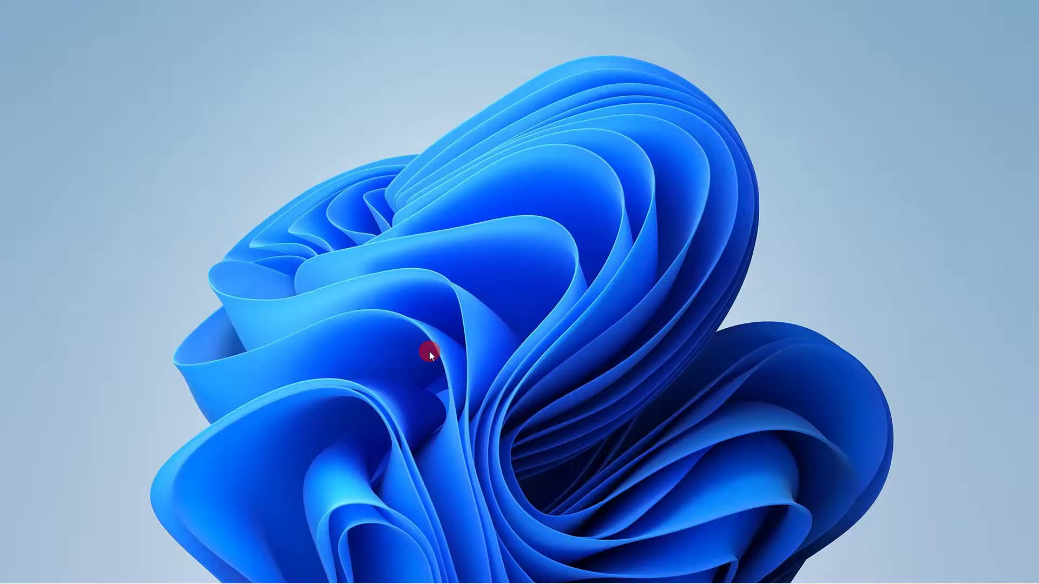
Step: Copy the letter's 'Nam liber tempor' paragraph and paste it into a new blank document
{"action": "key", "text": "super+d"}
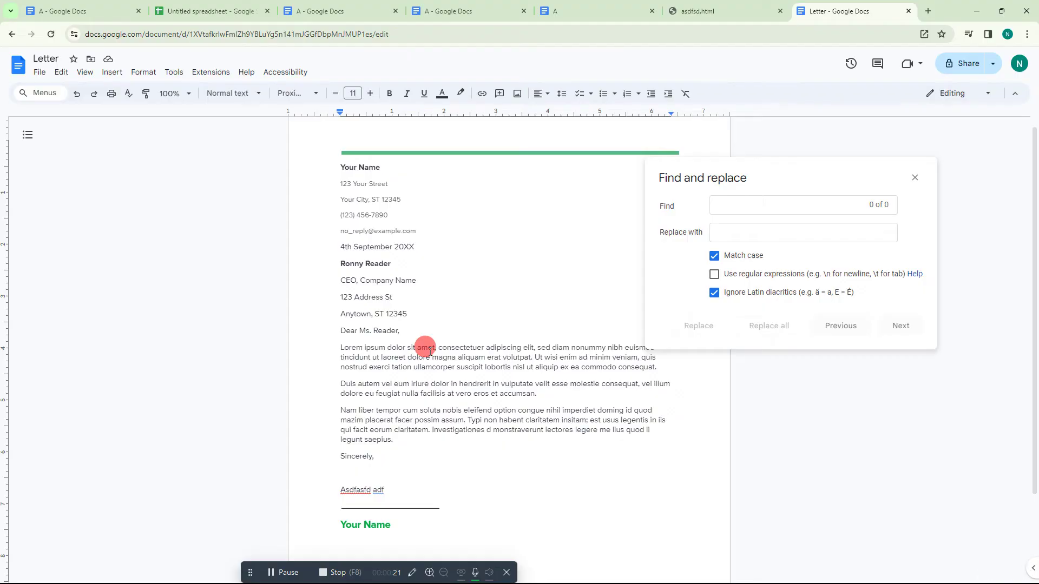
{"action": "left_click", "coordinate": [915, 178]}
{"action": "scroll", "coordinate": [388, 374], "scroll_direction": "down", "scroll_amount": 2}
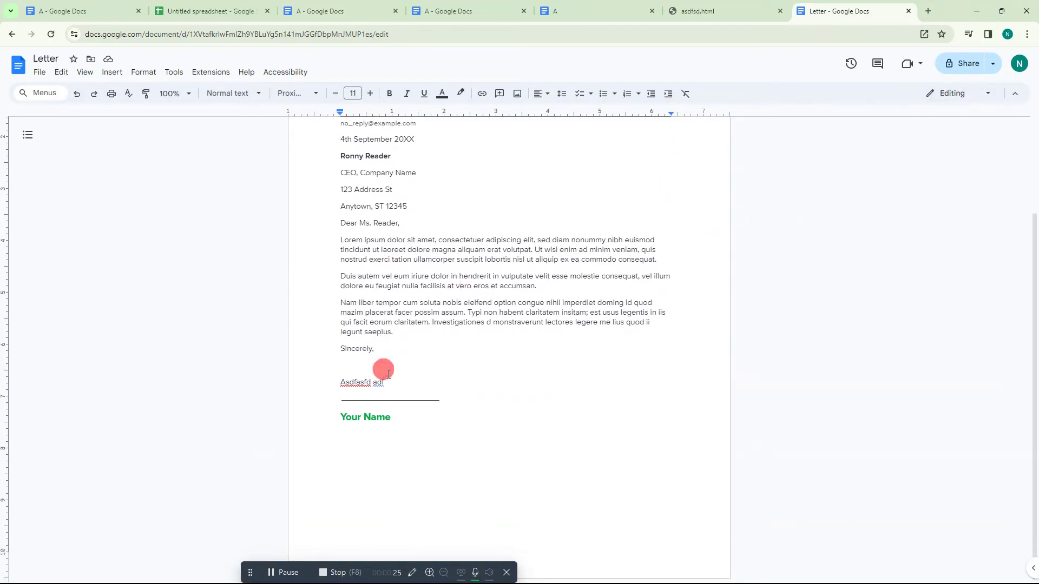
{"action": "left_click_drag", "start_coordinate": [413, 330], "coordinate": [329, 306]}
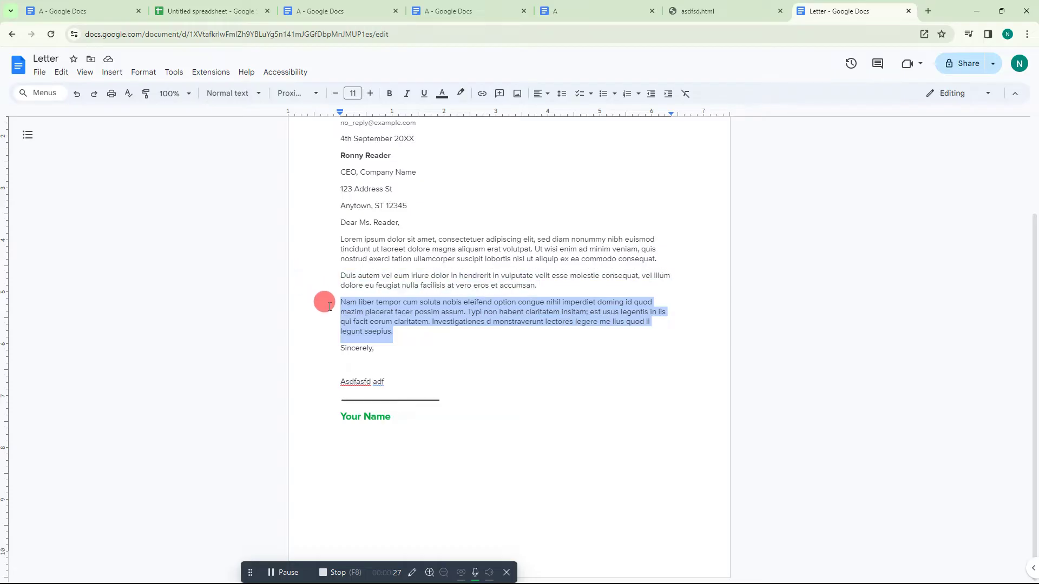
{"action": "key", "text": "ctrl+c"}
{"action": "left_click", "coordinate": [38, 73]}
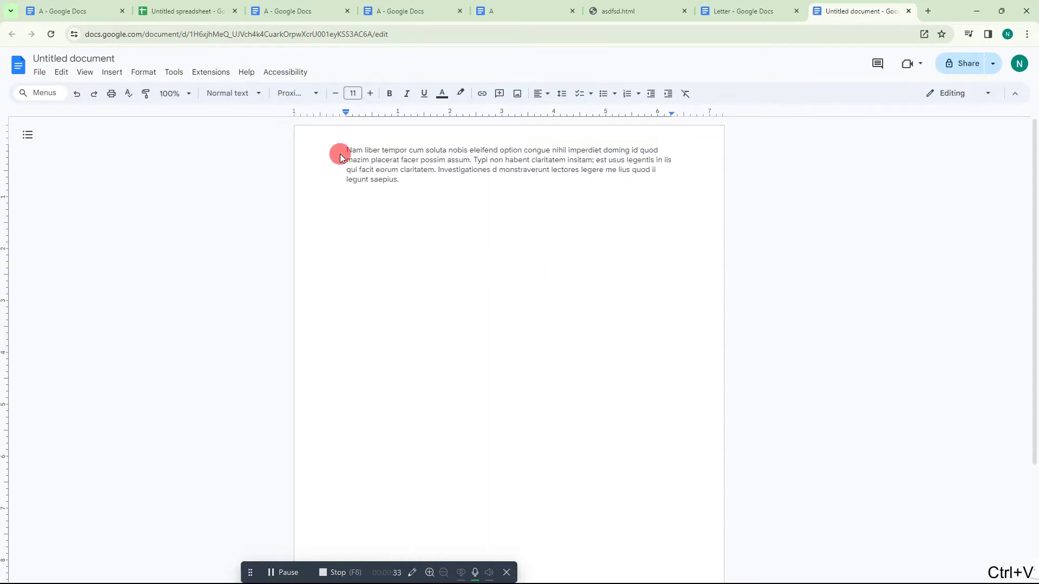
{"action": "left_click", "coordinate": [343, 151]}
Step: Add blank lines above the paragraph and insert wide space runs after 'tempor', 'nihil', 'assum.' and 'claritatem.'
{"action": "key", "text": "Return"}
{"action": "key", "text": "Return"}
{"action": "key", "text": "Return"}
{"action": "key", "text": "Return"}
{"action": "key", "text": "Return"}
{"action": "key", "text": "Return"}
{"action": "key", "text": "Return"}
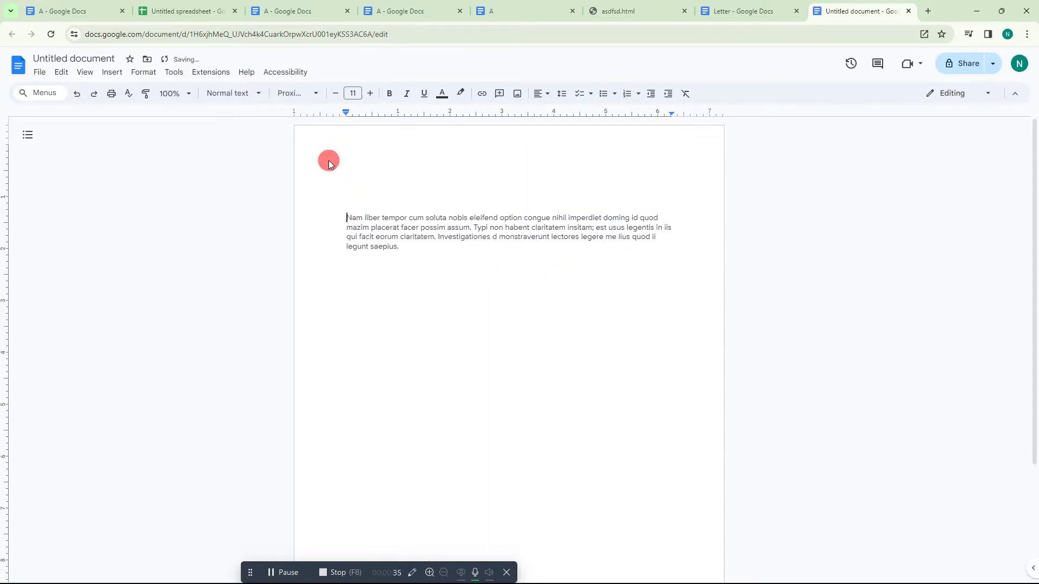
{"action": "left_click", "coordinate": [394, 271]}
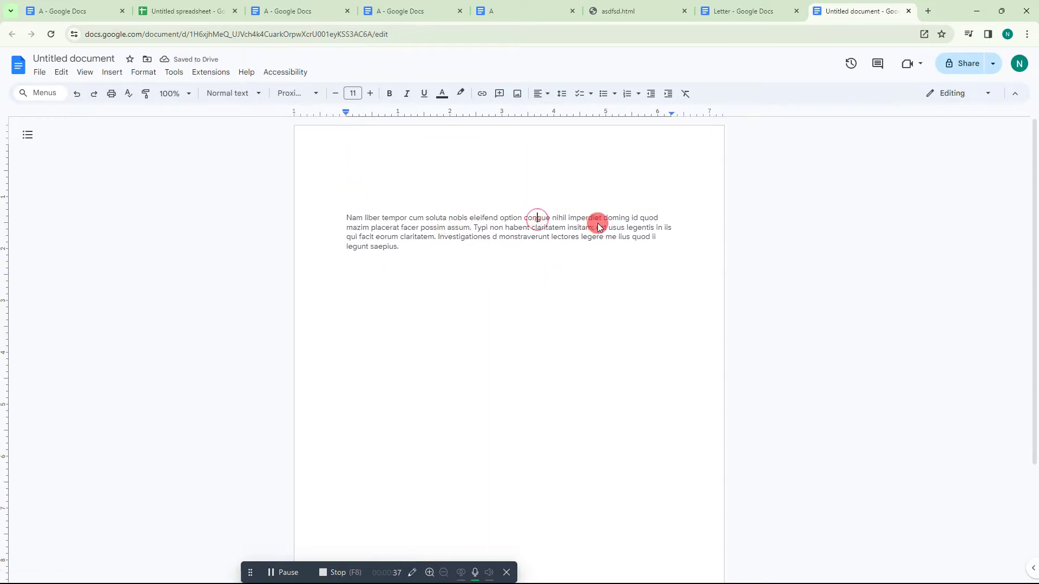
{"action": "left_click", "coordinate": [477, 228]}
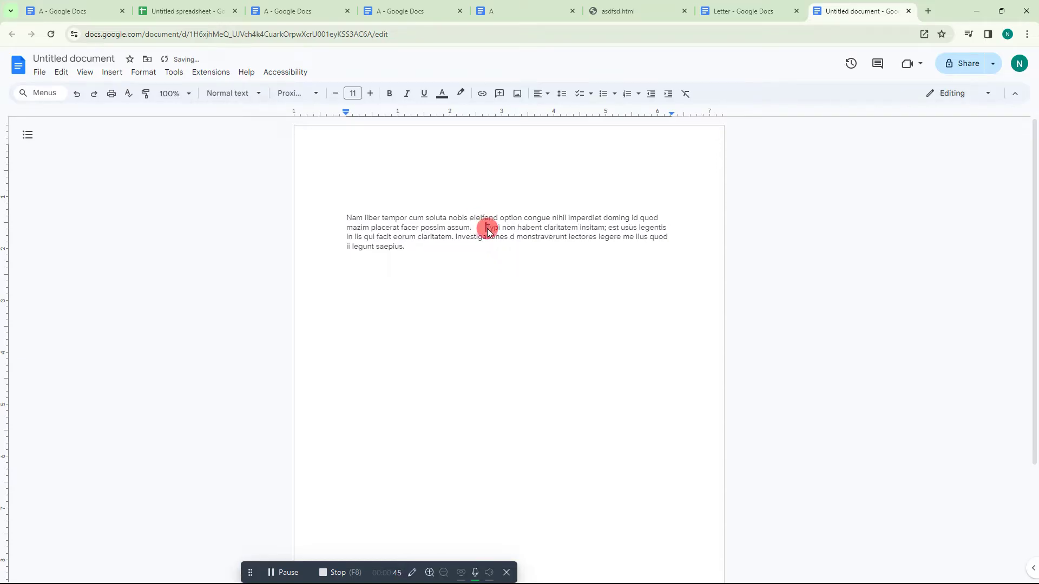
{"action": "left_click", "coordinate": [459, 237]}
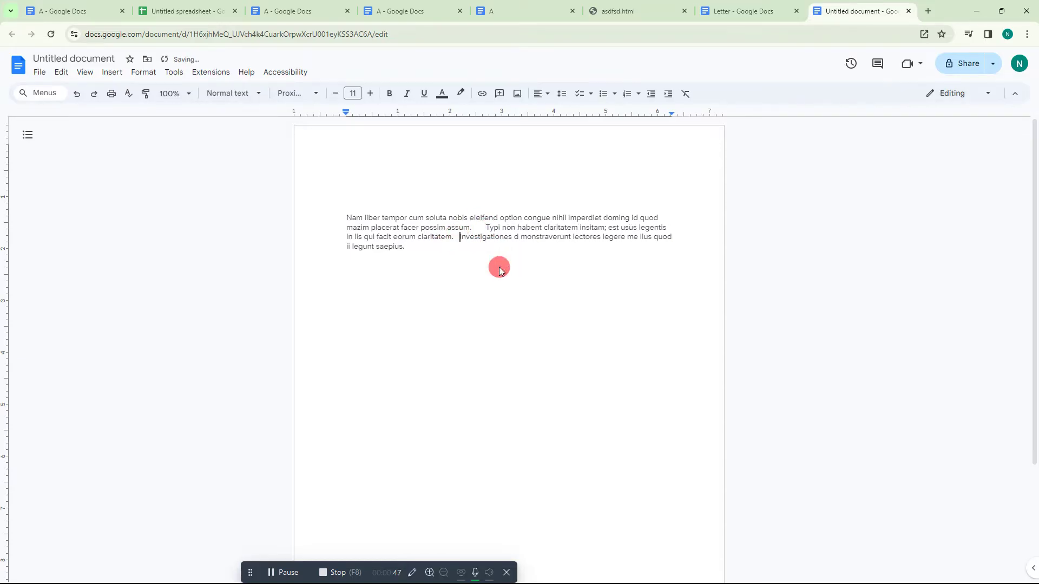
{"action": "left_click", "coordinate": [416, 211]}
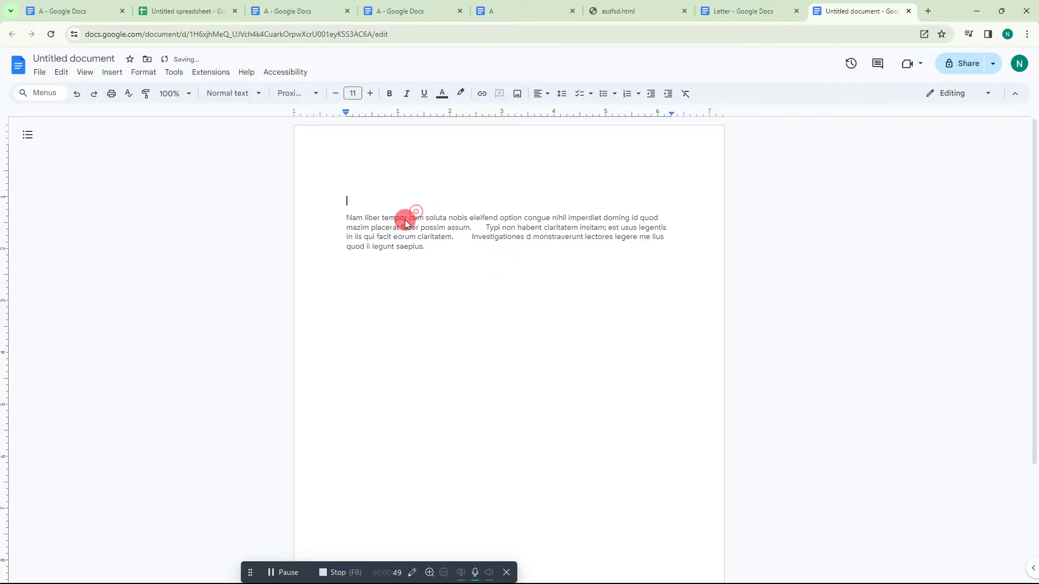
{"action": "left_click", "coordinate": [409, 218]}
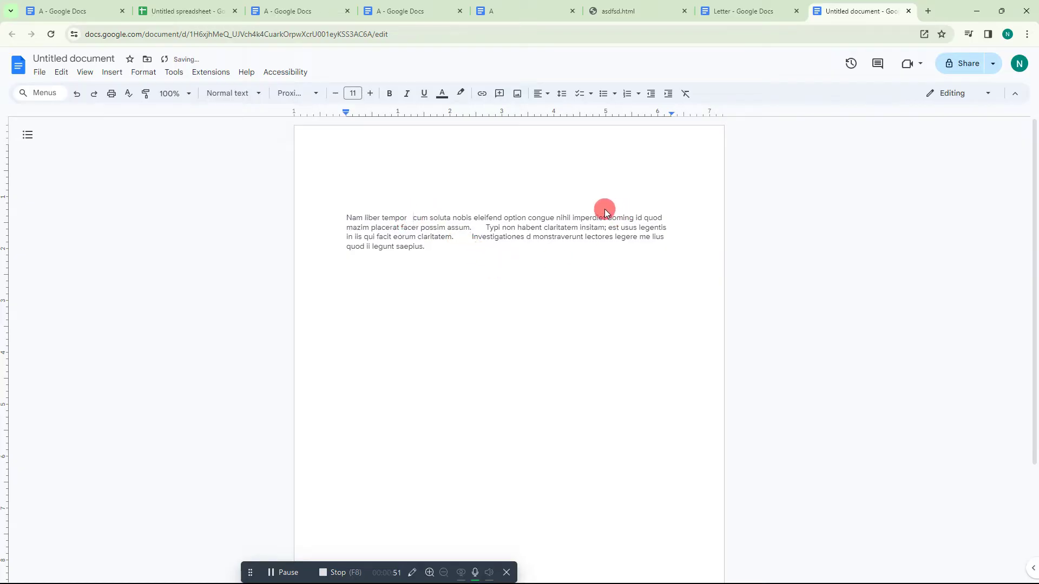
{"action": "left_click", "coordinate": [572, 217]}
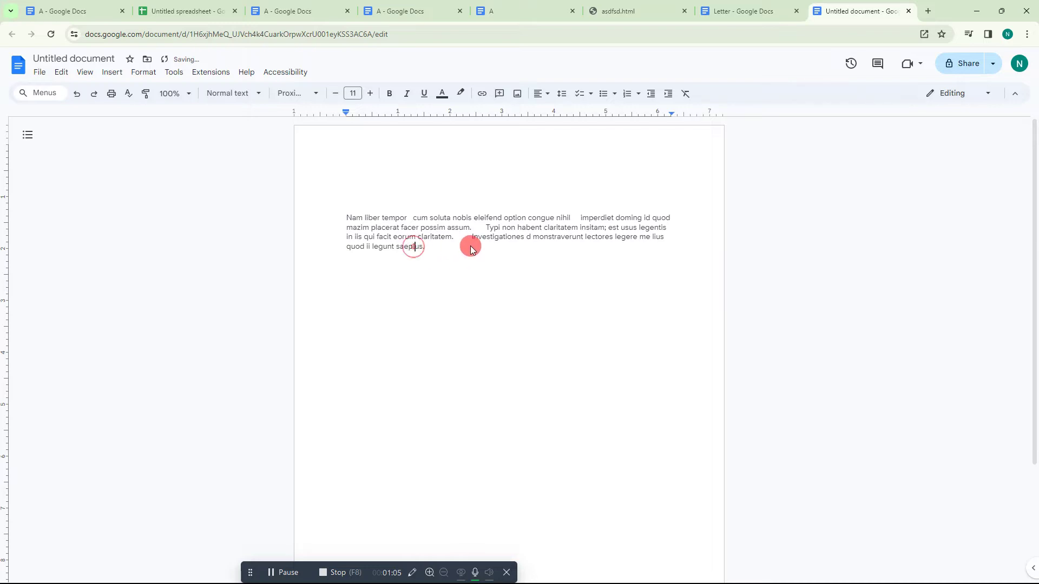
Step: Clear the selection and open Edit > Find and replace
{"action": "key", "text": "ctrl+a"}
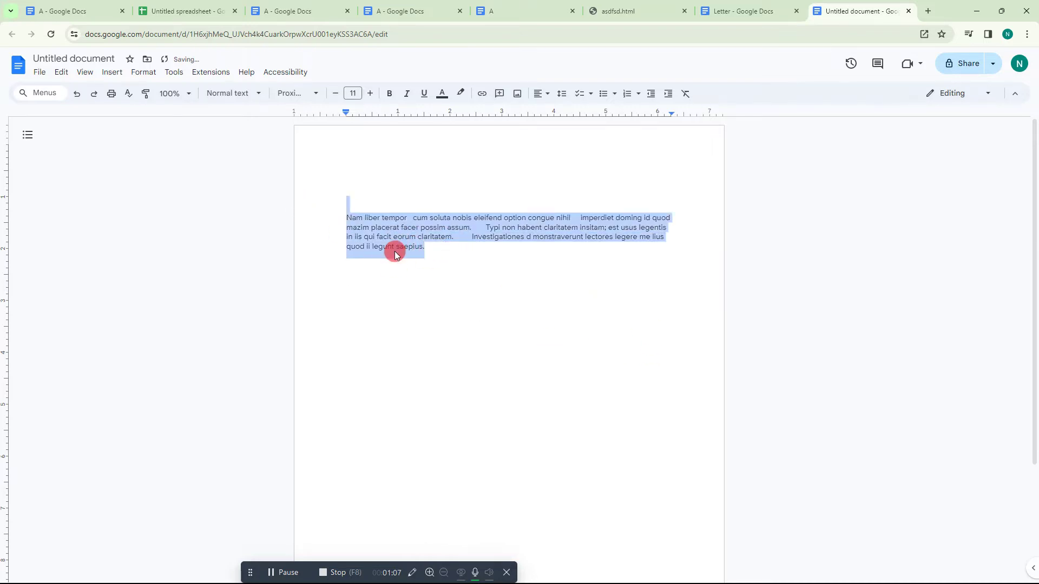
{"action": "left_click", "coordinate": [479, 175]}
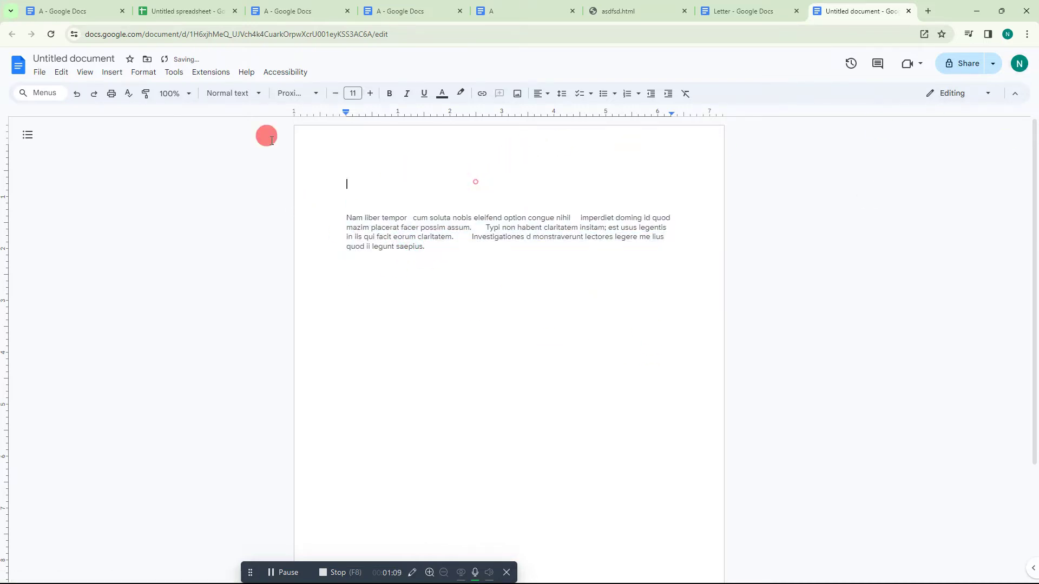
{"action": "left_click", "coordinate": [85, 73]}
{"action": "mouse_move", "coordinate": [70, 74]}
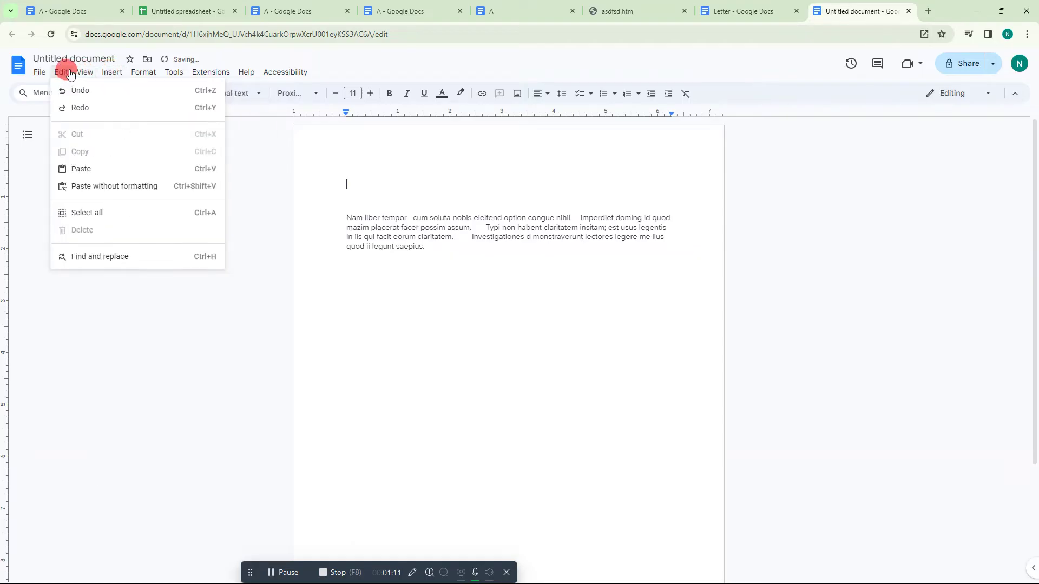
{"action": "left_click", "coordinate": [114, 256]}
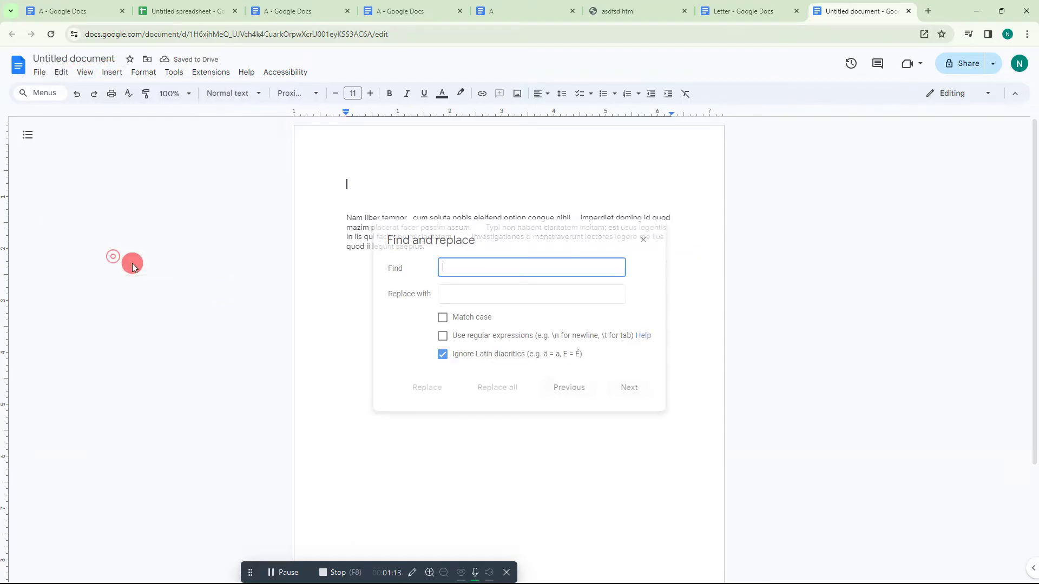
Step: Move the Find and replace dialog to the right of the page and focus the empty Find field
{"action": "left_click_drag", "start_coordinate": [524, 233], "coordinate": [799, 185]}
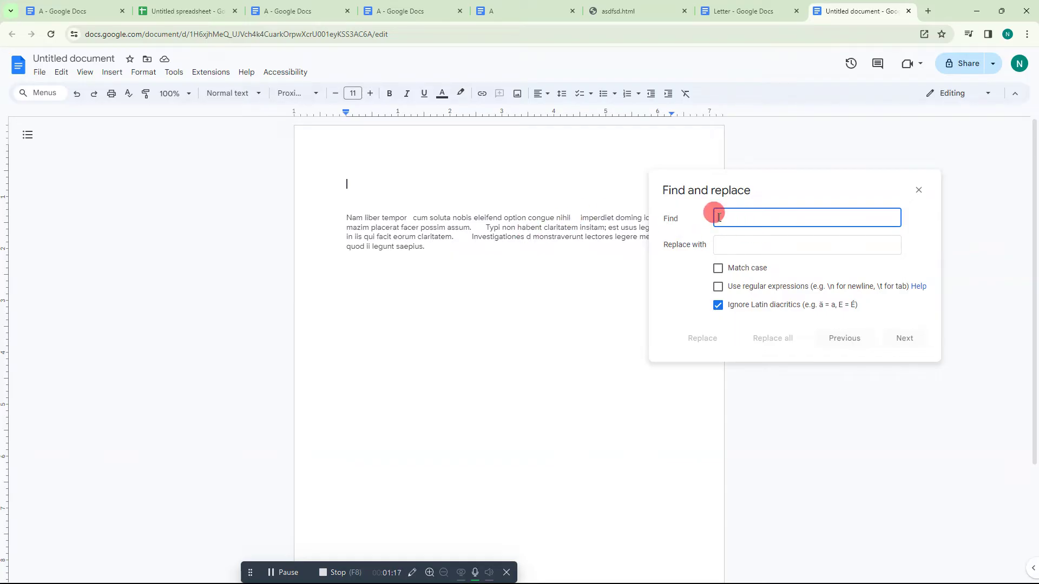
{"action": "left_click_drag", "start_coordinate": [783, 181], "coordinate": [788, 167]}
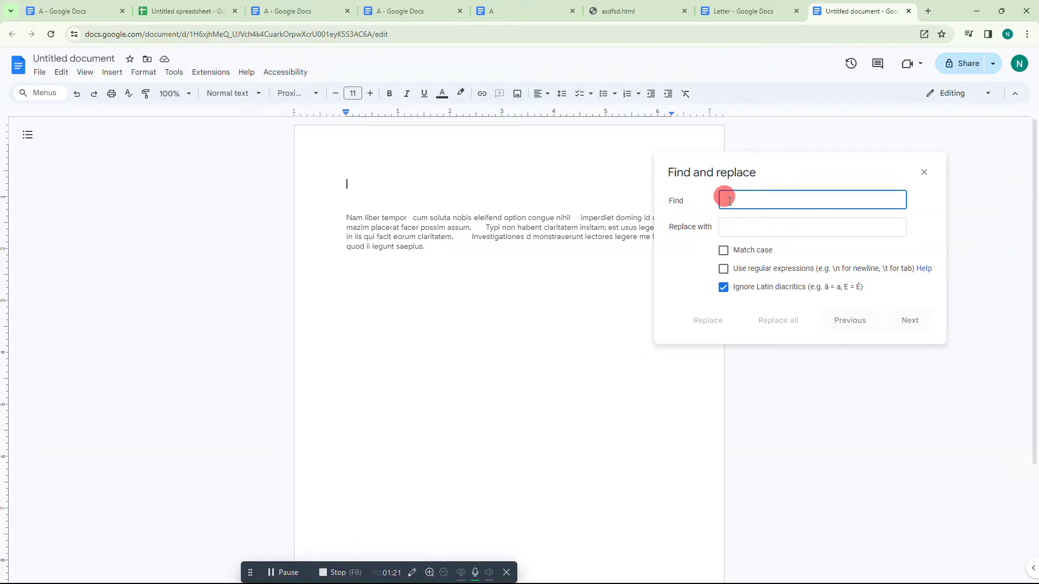
{"action": "left_click", "coordinate": [779, 168]}
{"action": "left_click_drag", "start_coordinate": [765, 158], "coordinate": [757, 154]}
{"action": "left_click", "coordinate": [724, 199]}
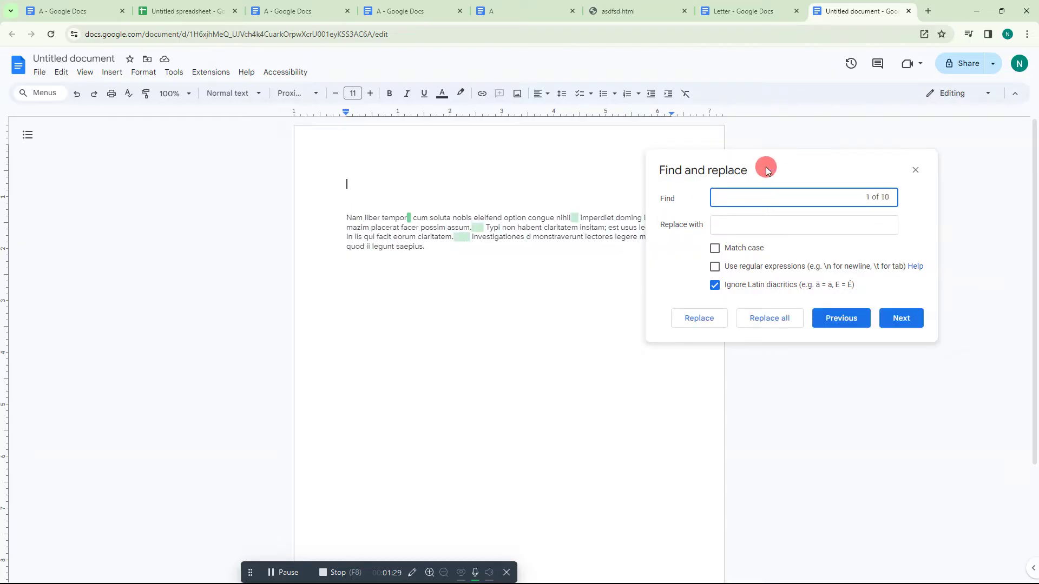
Step: Replace all the matched space runs, cutting the matches from 10 to 6
{"action": "left_click_drag", "start_coordinate": [766, 169], "coordinate": [572, 307]}
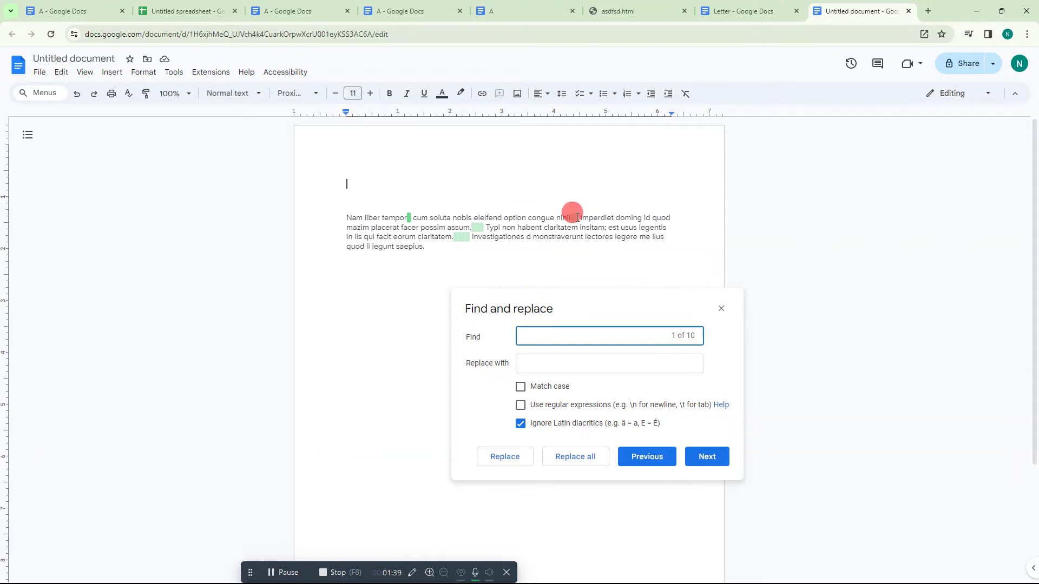
{"action": "left_click", "coordinate": [524, 362]}
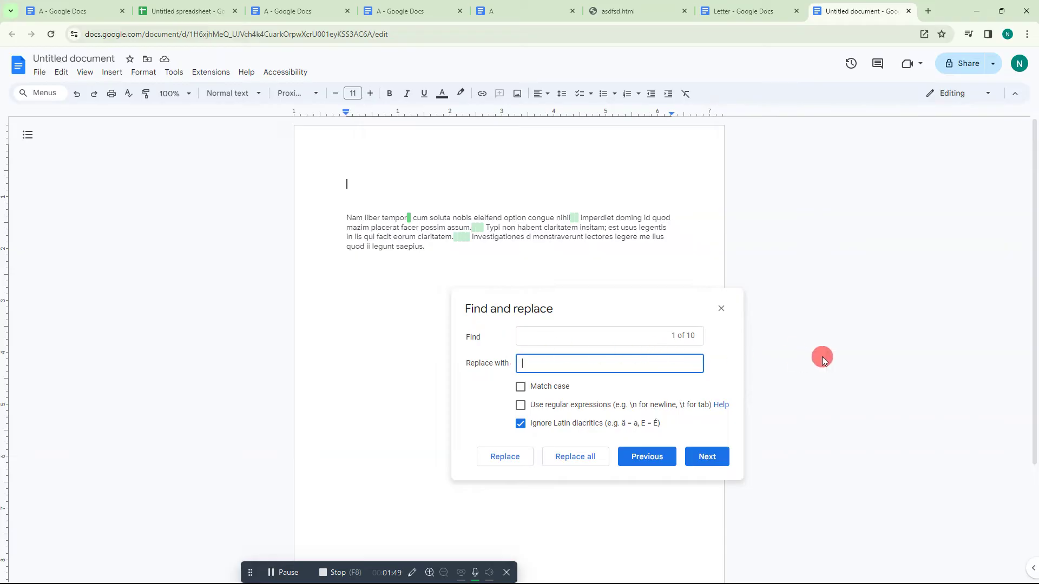
{"action": "left_click", "coordinate": [575, 459]}
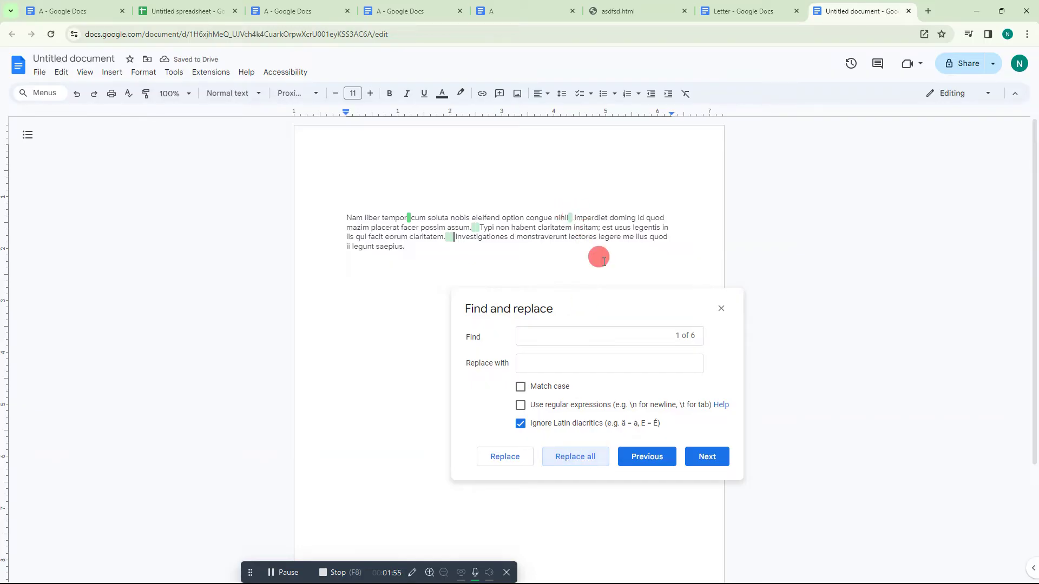
Step: Replace the remaining space runs, then delete every double space in the paragraph
{"action": "left_click", "coordinate": [542, 336]}
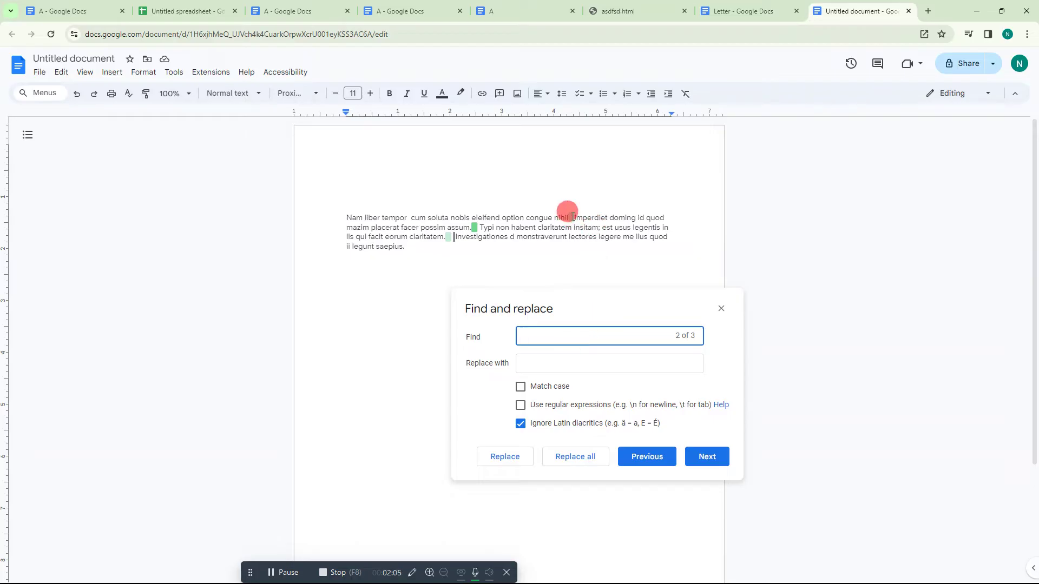
{"action": "left_click", "coordinate": [530, 363]}
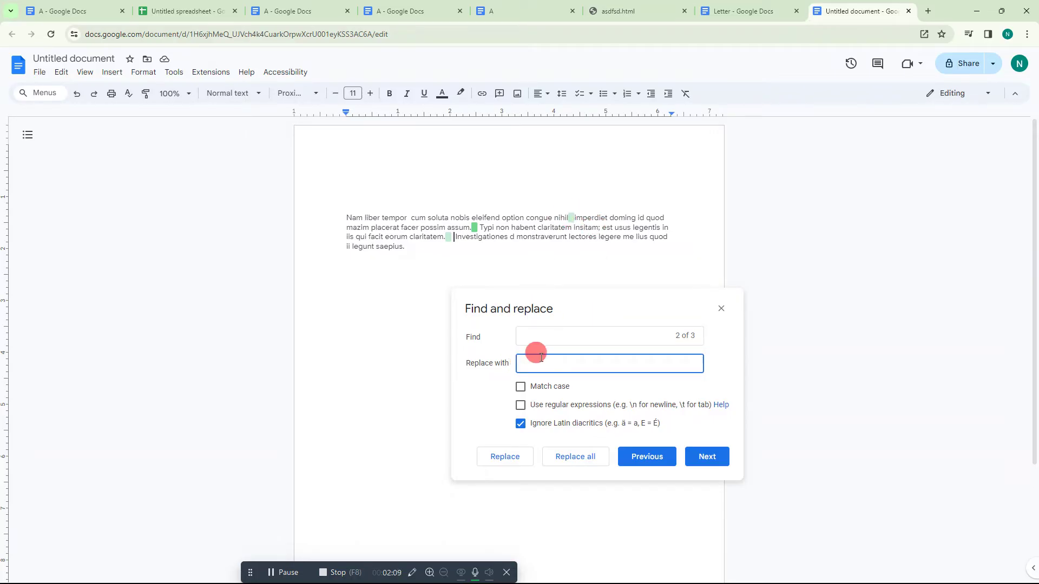
{"action": "left_click", "coordinate": [529, 336]}
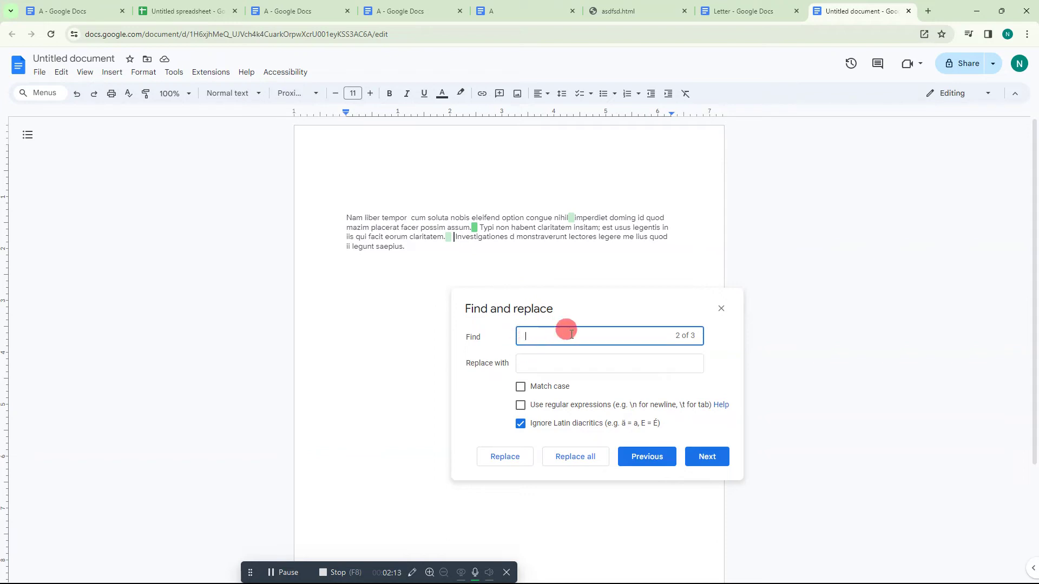
{"action": "left_click", "coordinate": [573, 458]}
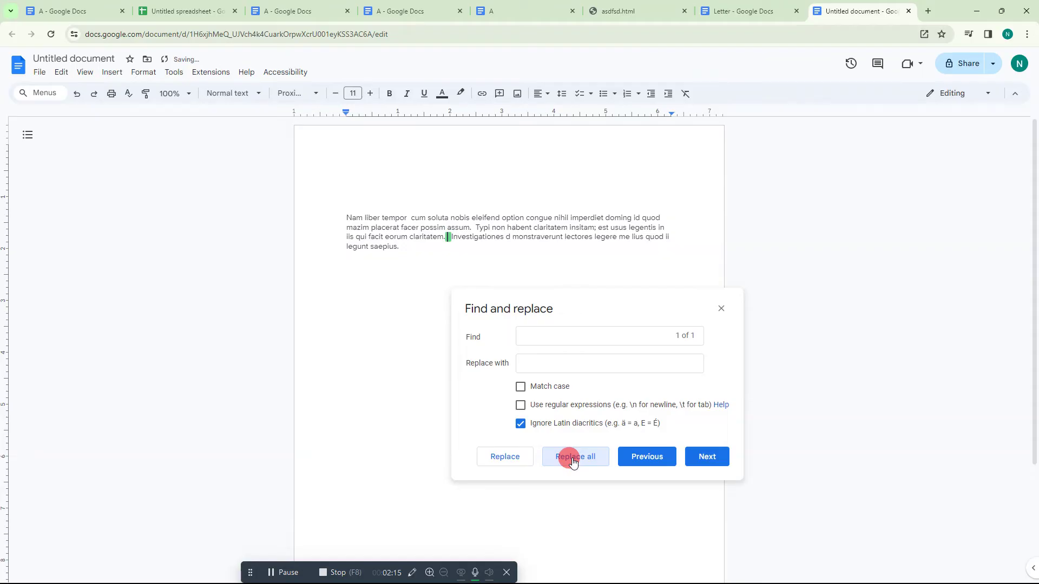
{"action": "left_click", "coordinate": [554, 333]}
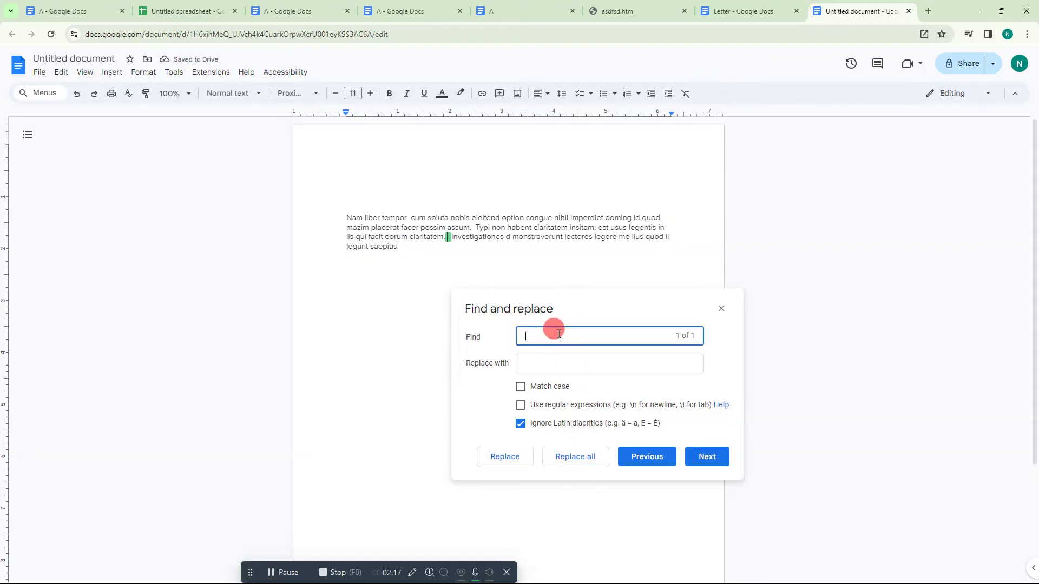
{"action": "key", "text": "BackSpace"}
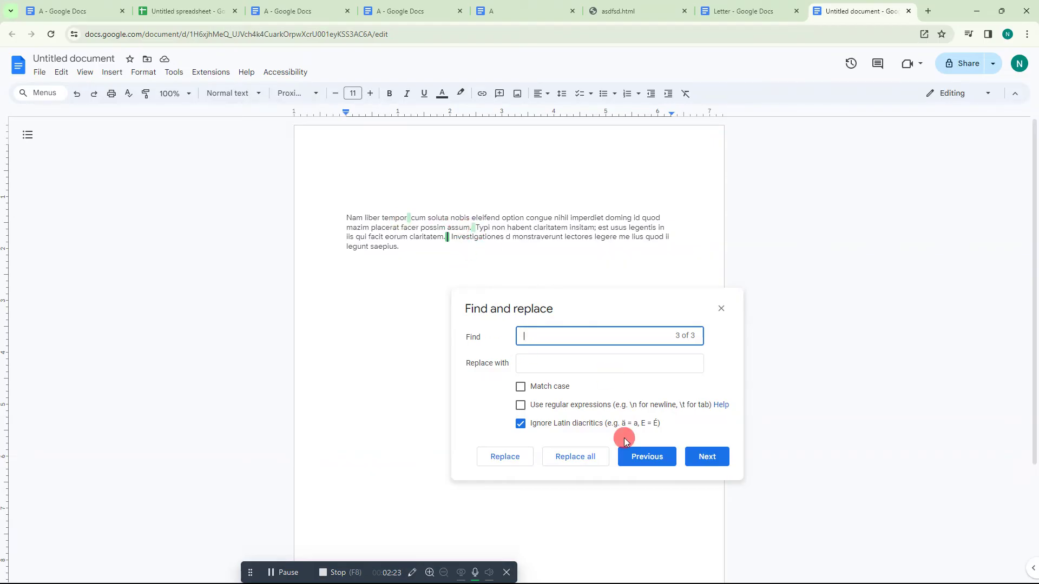
{"action": "left_click", "coordinate": [575, 457]}
Step: Remove the odd gap character before 'Investigationes' with Replace all, then close the dialog
{"action": "left_click", "coordinate": [543, 339]}
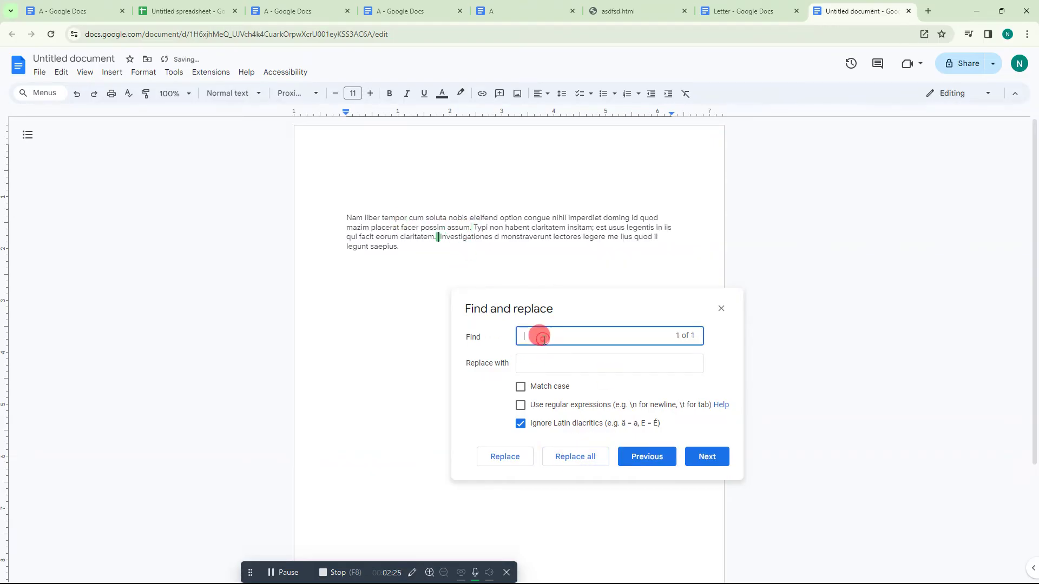
{"action": "key", "text": "BackSpace"}
{"action": "key", "text": "BackSpace"}
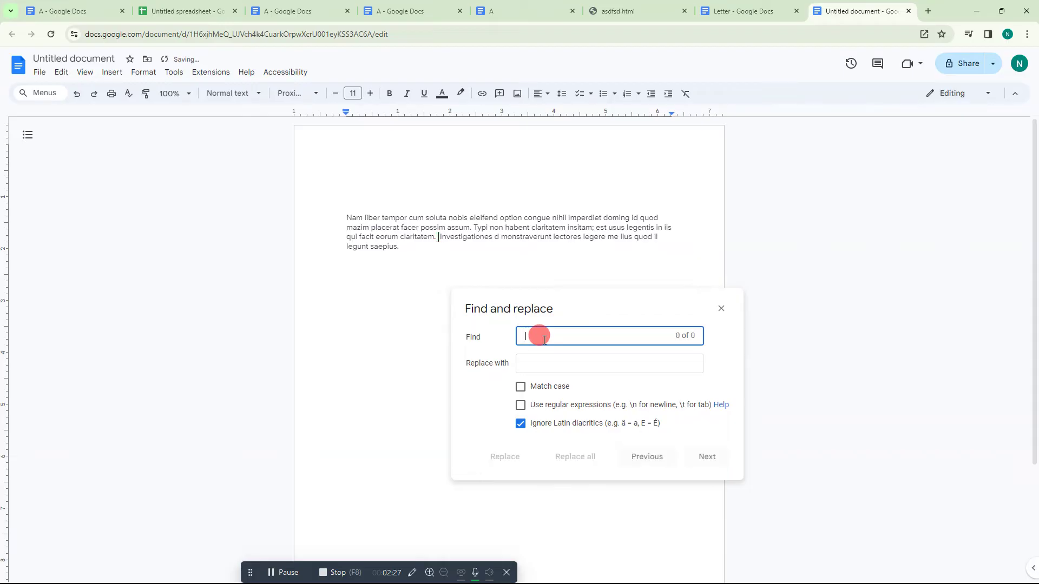
{"action": "key", "text": "BackSpace"}
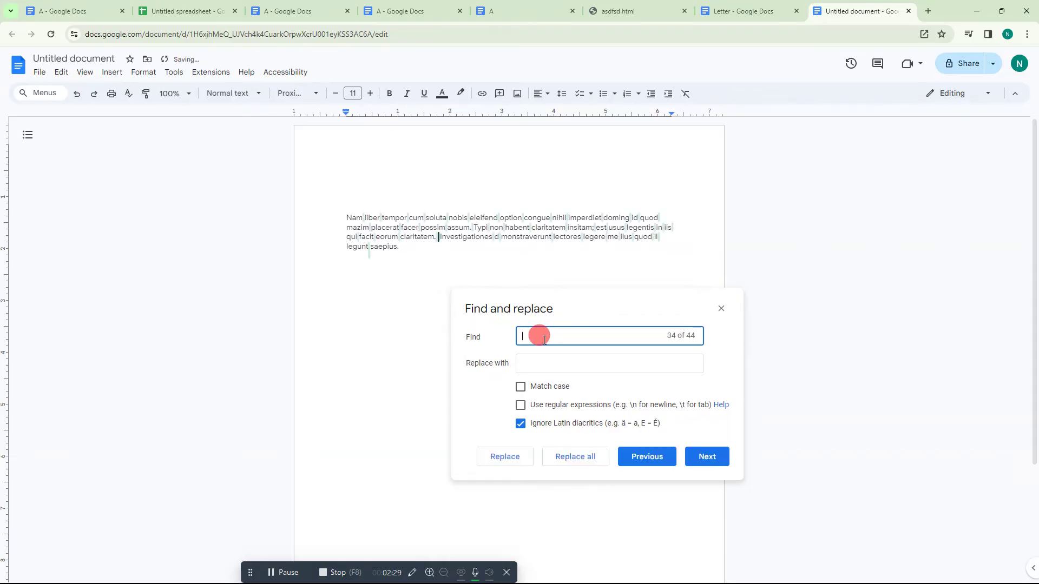
{"action": "key", "text": "ctrl+v"}
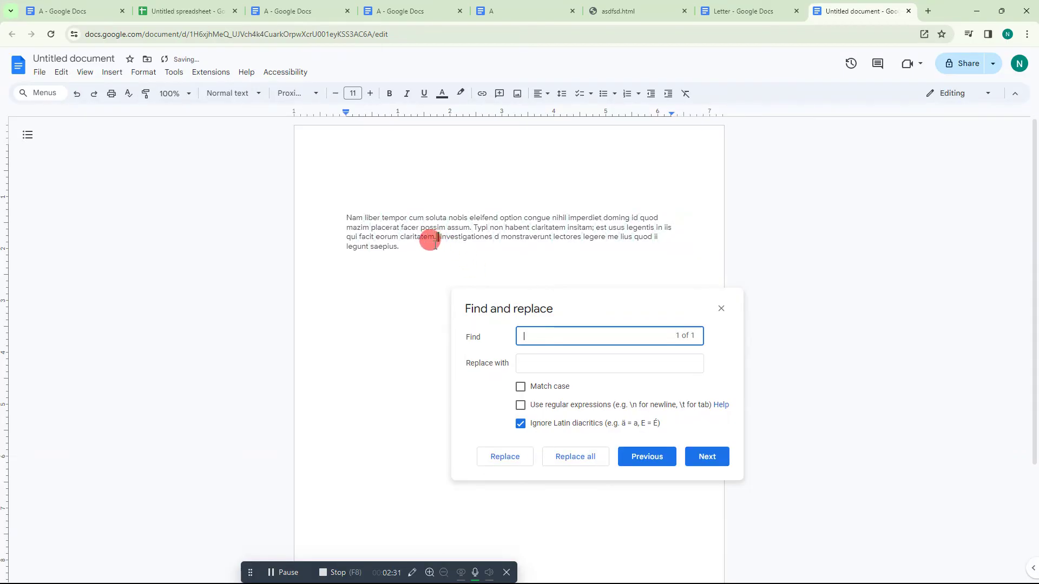
{"action": "left_click", "coordinate": [568, 456]}
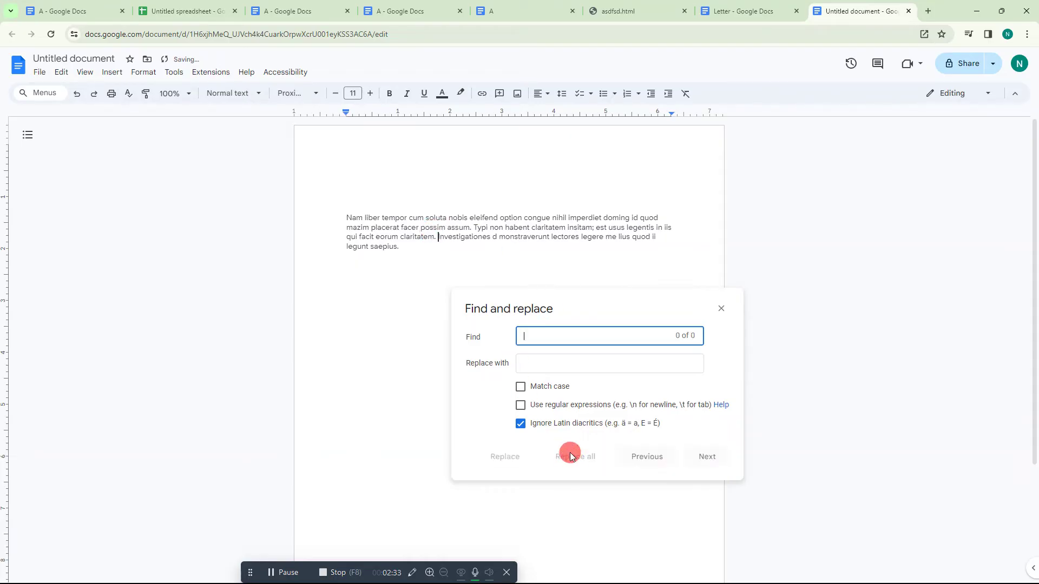
{"action": "left_click", "coordinate": [722, 307]}
Step: Select all and undo the replacements, restoring the gaps after 'tempor', 'nihil', 'assum.' and 'claritatem.'
{"action": "left_click", "coordinate": [436, 246]}
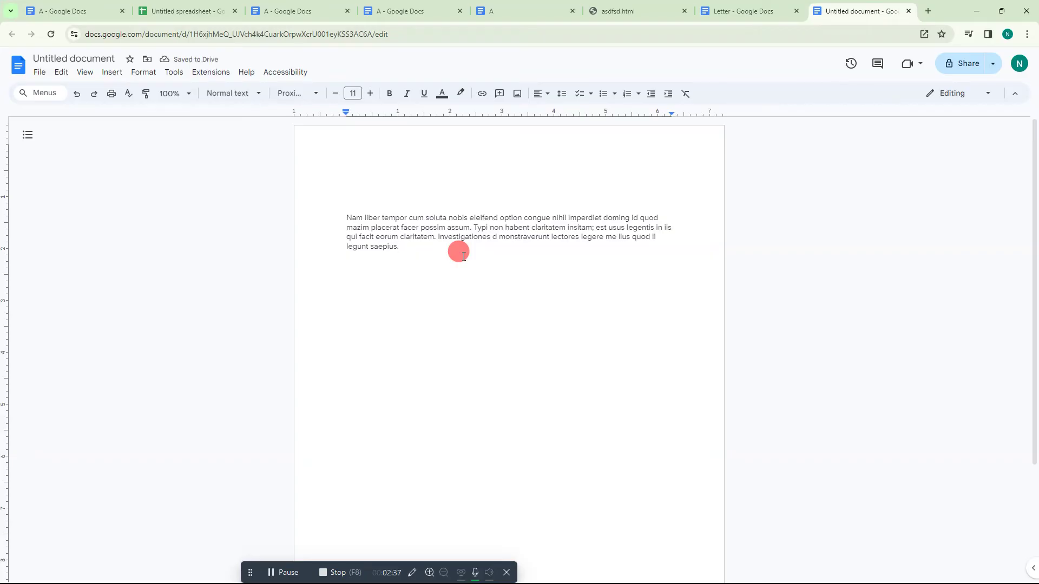
{"action": "key", "text": "ctrl+a"}
{"action": "key", "text": "Right"}
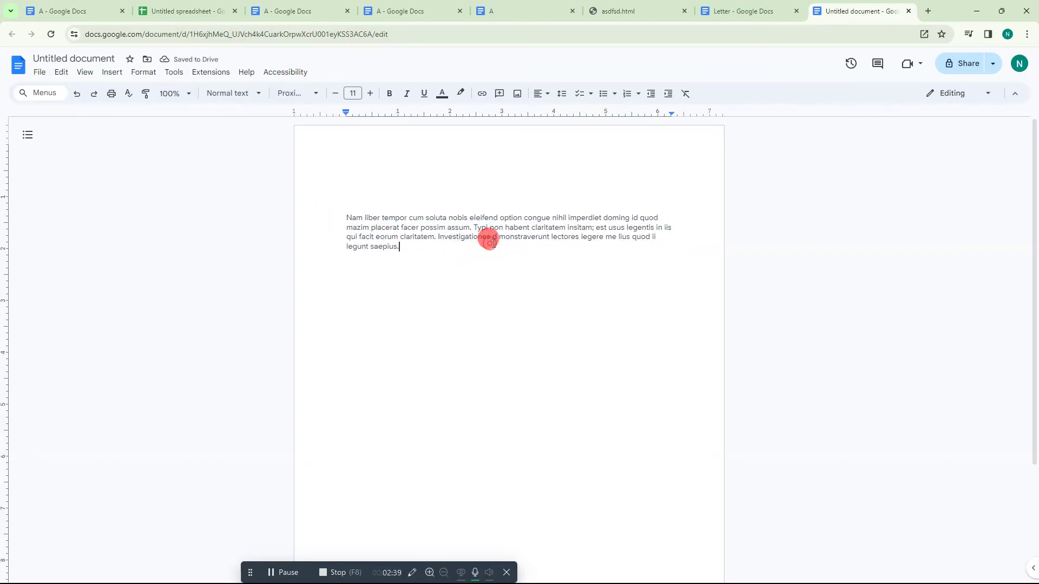
{"action": "key", "text": "ctrl+a"}
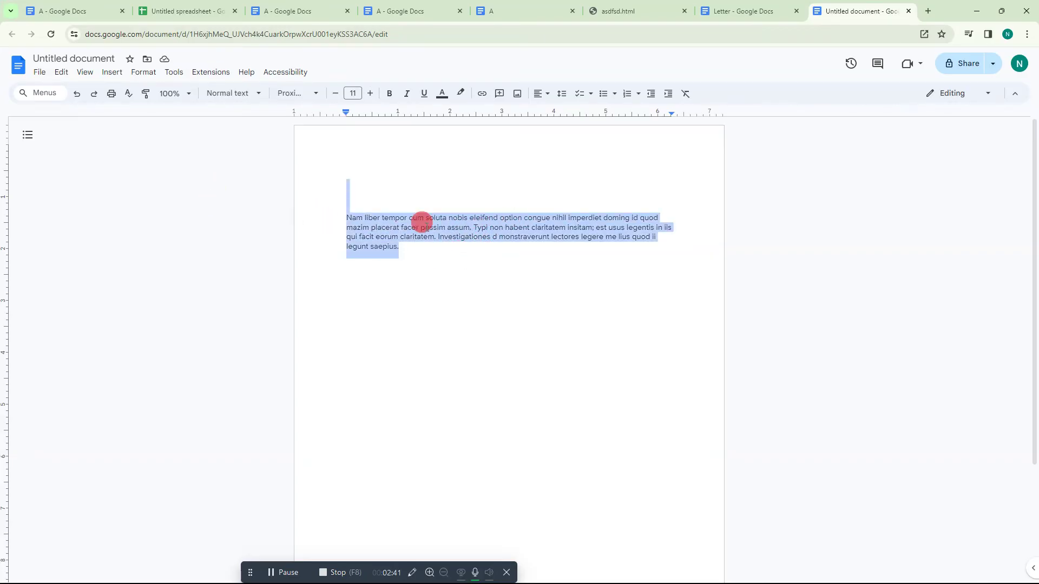
{"action": "key", "text": "ctrl+z"}
{"action": "key", "text": "ctrl+z"}
{"action": "key", "text": "ctrl+z"}
{"action": "key", "text": "ctrl+z"}
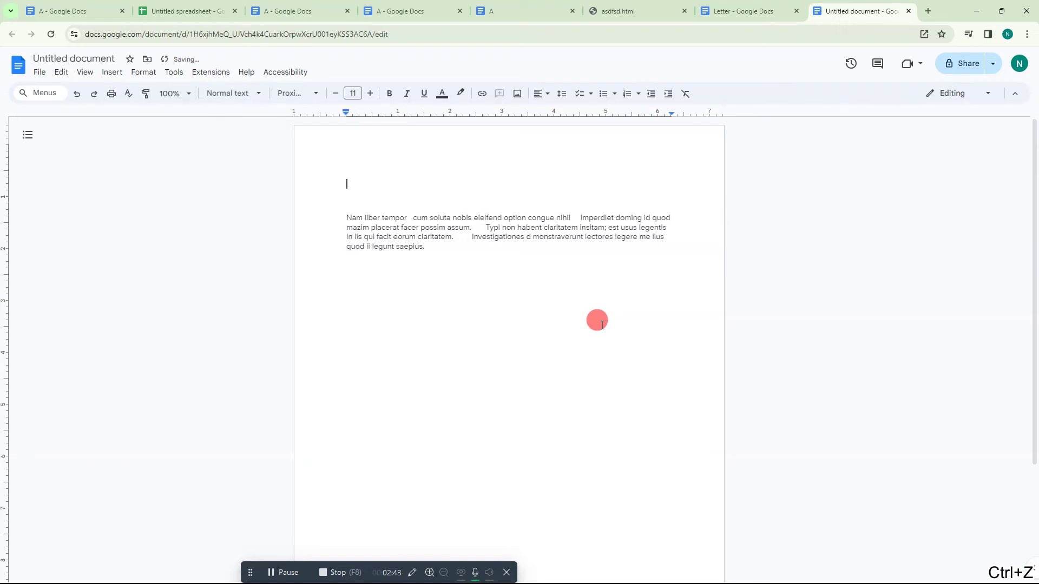
{"action": "left_click_drag", "start_coordinate": [446, 261], "coordinate": [227, 204]}
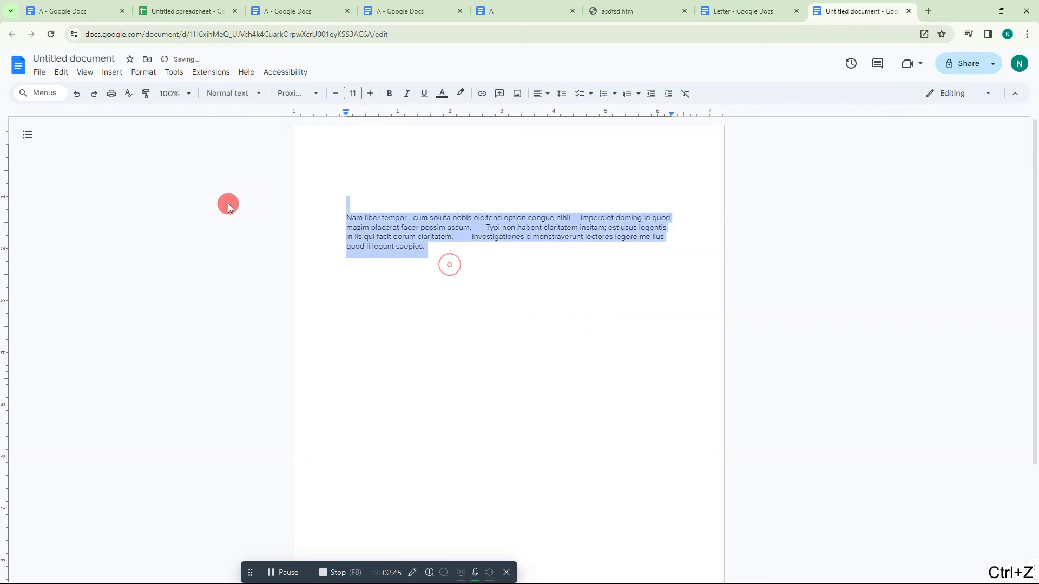
{"action": "left_click", "coordinate": [447, 227]}
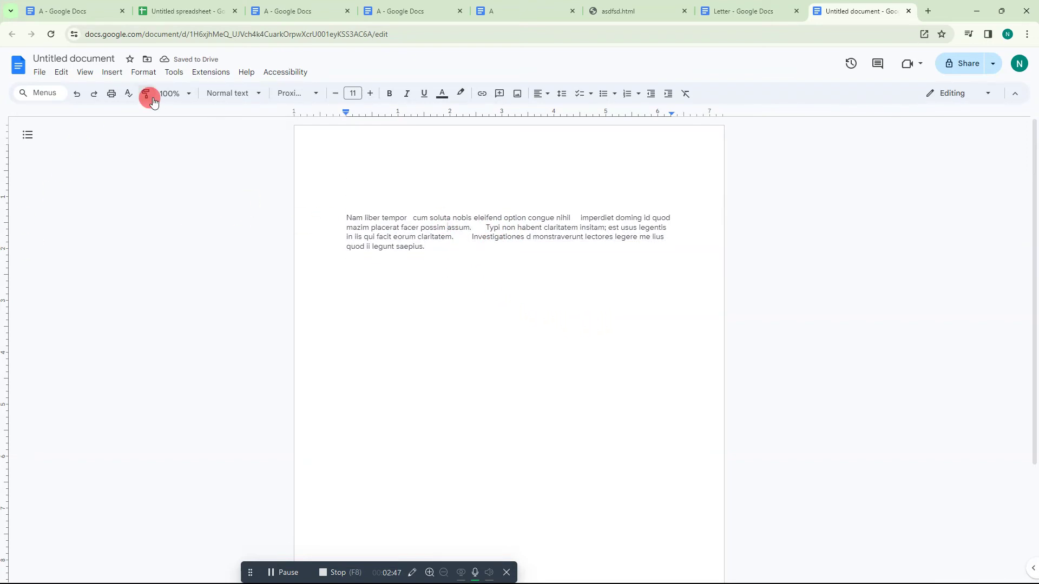
{"action": "left_click", "coordinate": [200, 76]}
{"action": "mouse_move", "coordinate": [205, 136]}
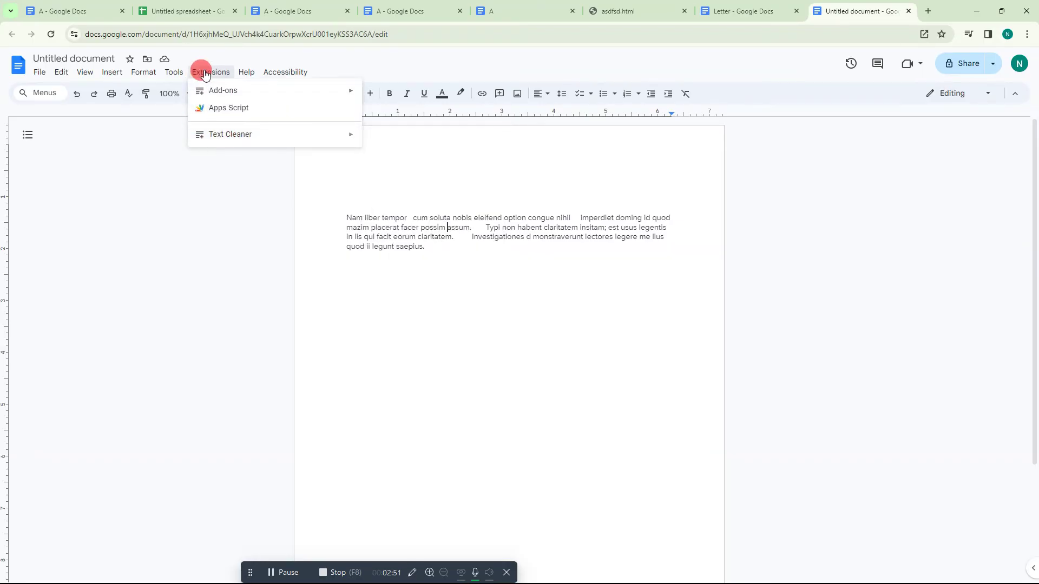
{"action": "mouse_move", "coordinate": [240, 91]}
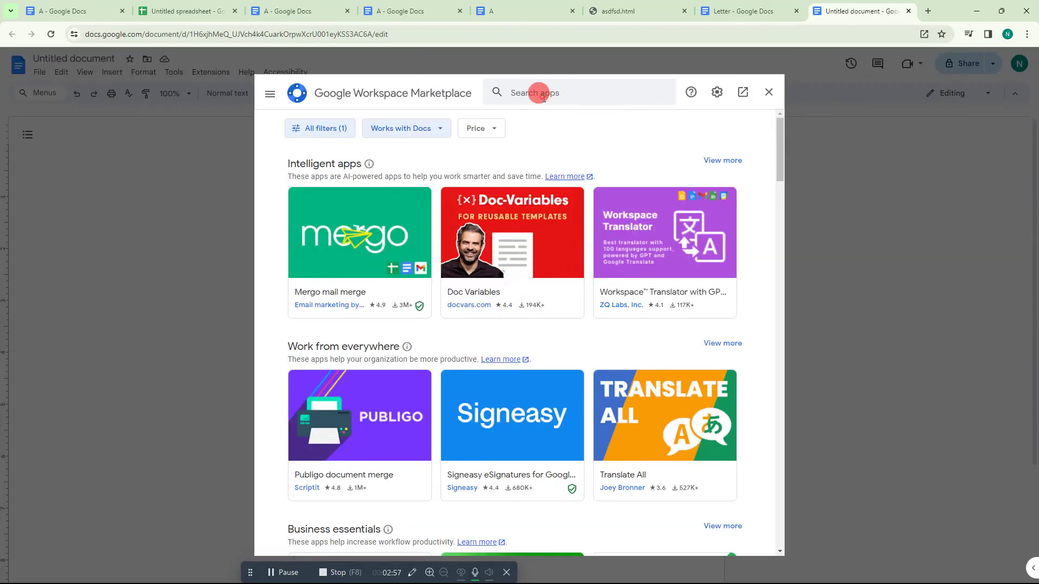
{"action": "left_click", "coordinate": [538, 92]}
{"action": "type", "text": "text c"}
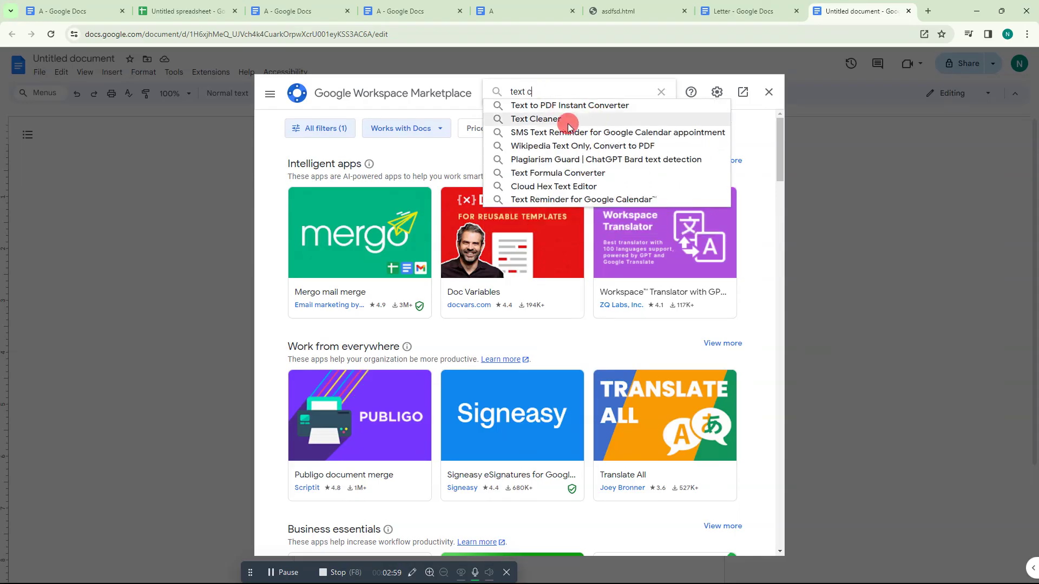
{"action": "left_click", "coordinate": [559, 119]}
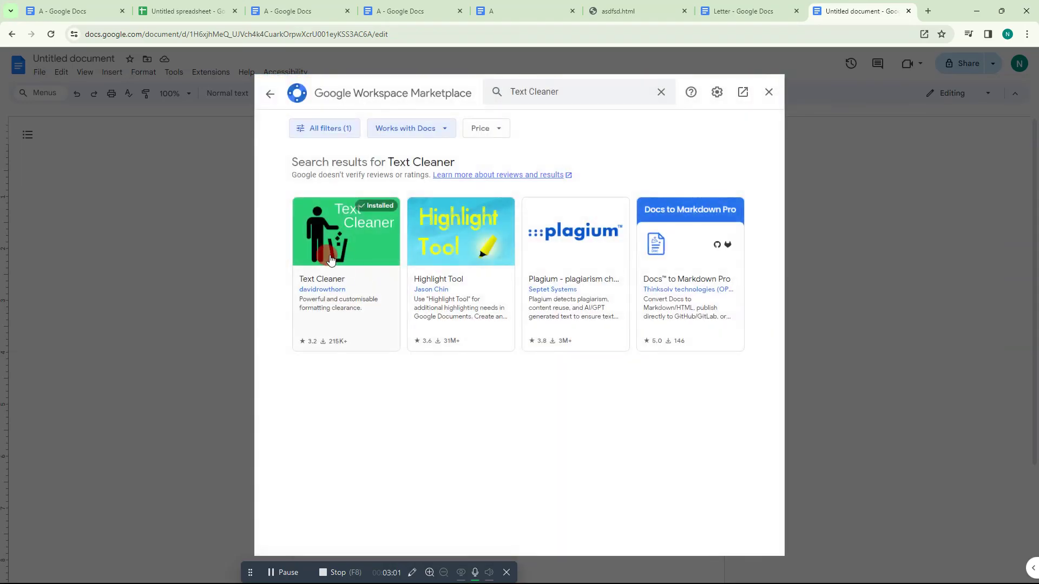
{"action": "left_click", "coordinate": [348, 255]}
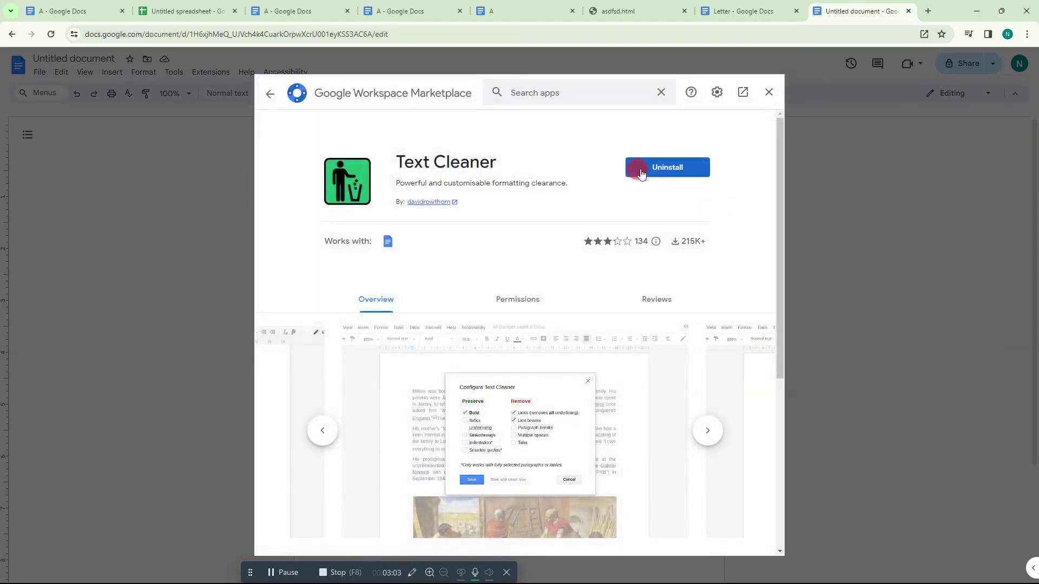
{"action": "left_click", "coordinate": [769, 92]}
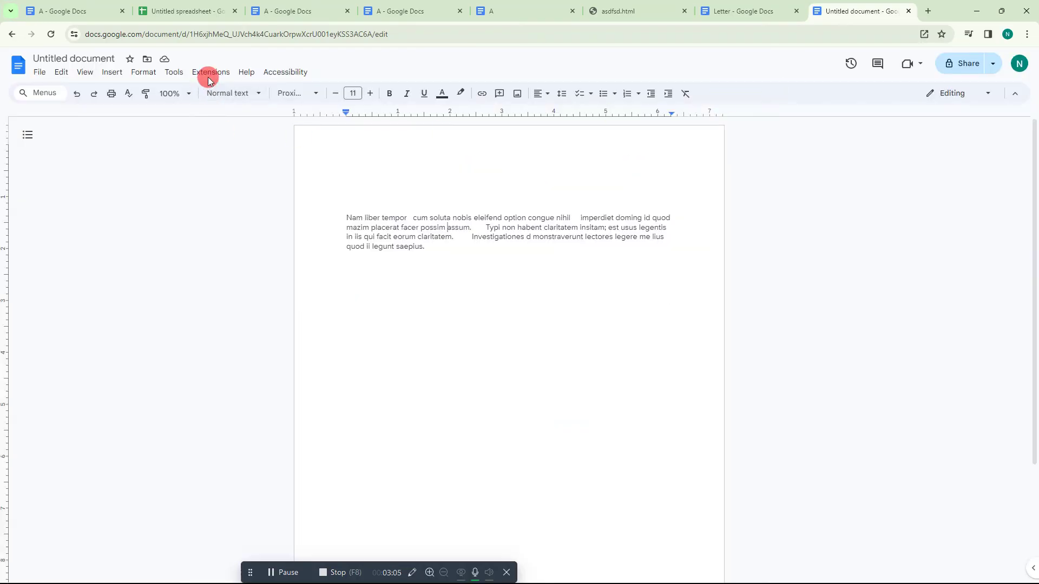
{"action": "left_click", "coordinate": [209, 74]}
Step: Select all the text and run Text Cleaner's Remove links and underlining
{"action": "mouse_move", "coordinate": [209, 137]}
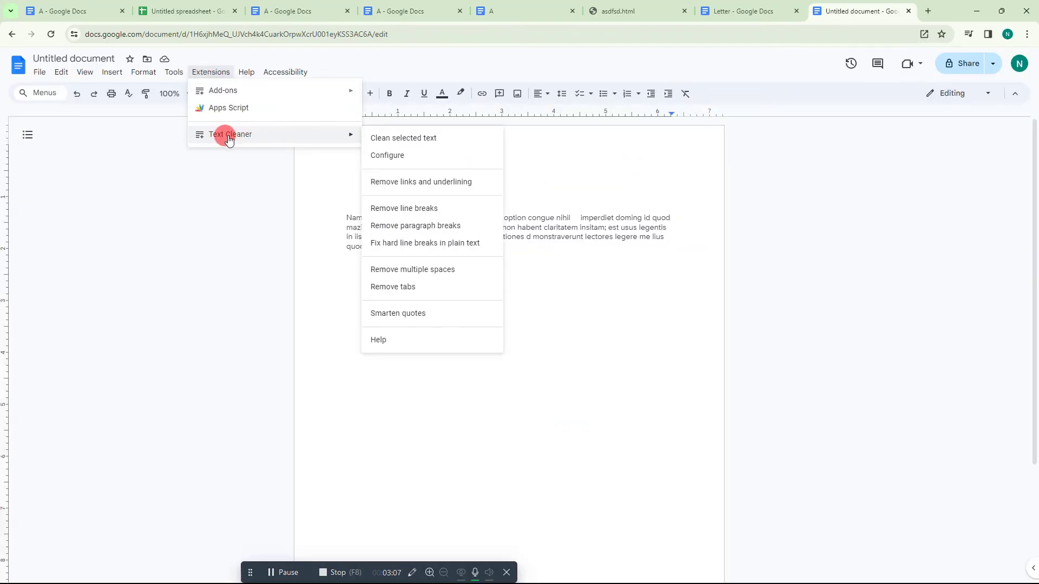
{"action": "left_click", "coordinate": [597, 224]}
{"action": "key", "text": "ctrl+a"}
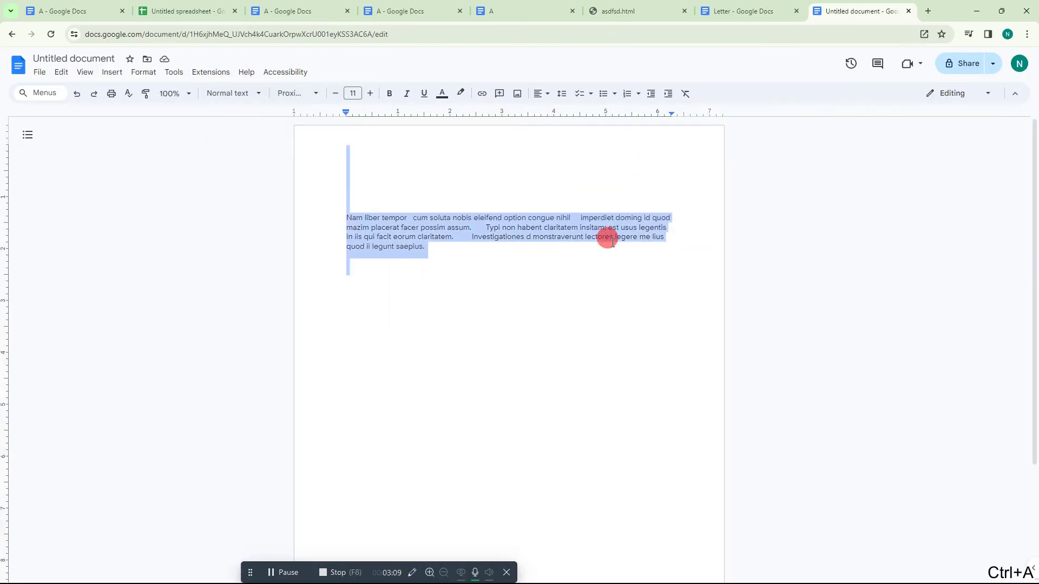
{"action": "left_click", "coordinate": [470, 301]}
{"action": "key", "text": "ctrl+a"}
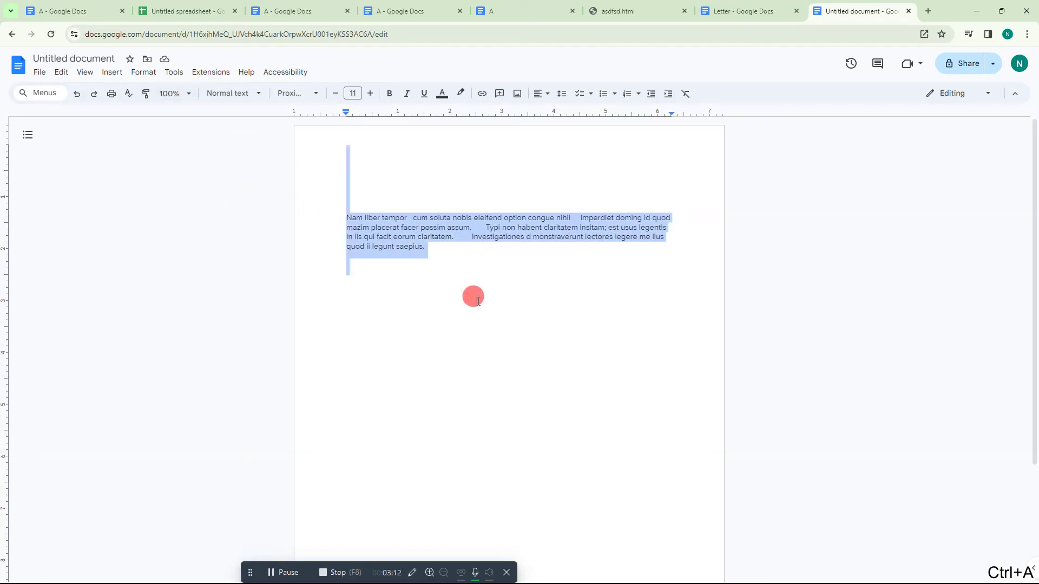
{"action": "left_click", "coordinate": [199, 73]}
{"action": "mouse_move", "coordinate": [274, 133]}
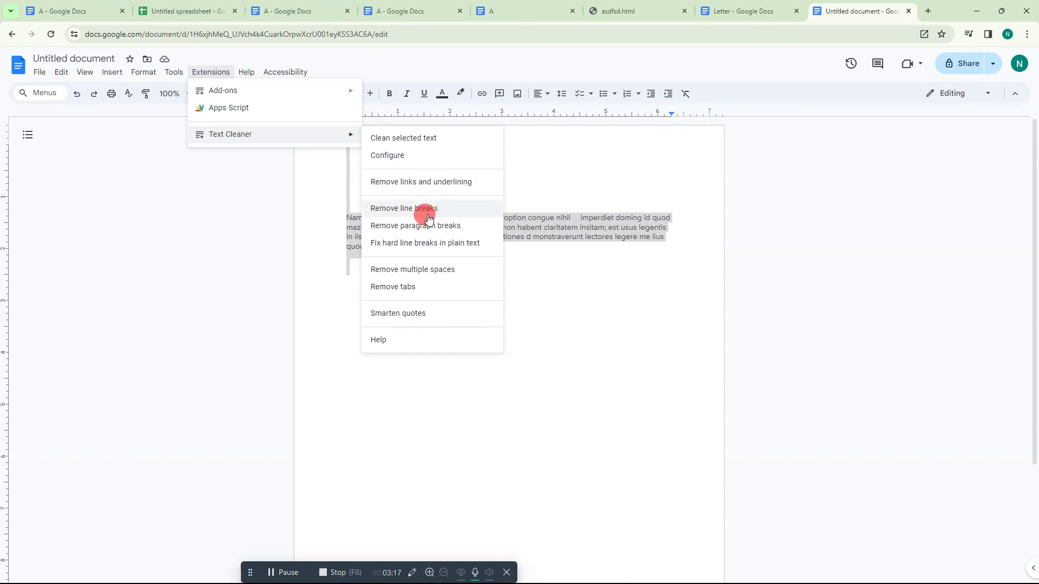
{"action": "left_click", "coordinate": [447, 181]}
Step: Run Text Cleaner's Remove line breaks on the selected text
{"action": "left_click", "coordinate": [211, 72]}
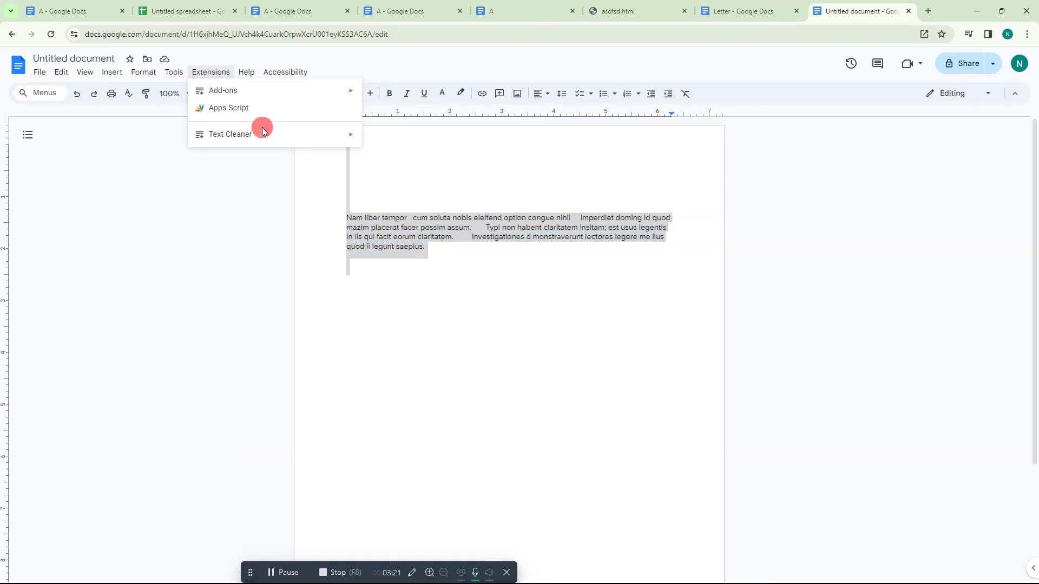
{"action": "mouse_move", "coordinate": [262, 134]}
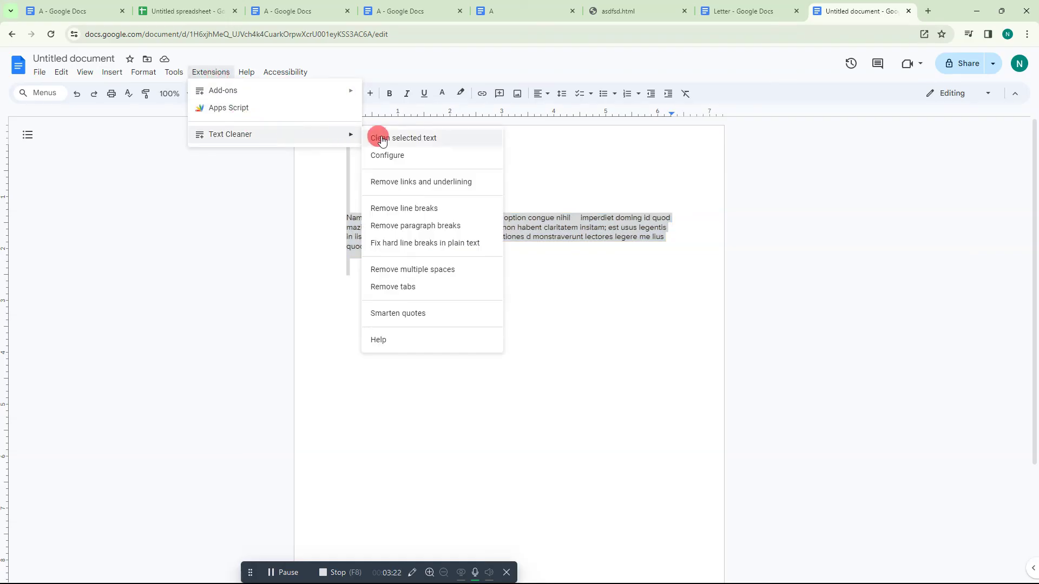
{"action": "left_click", "coordinate": [418, 210]}
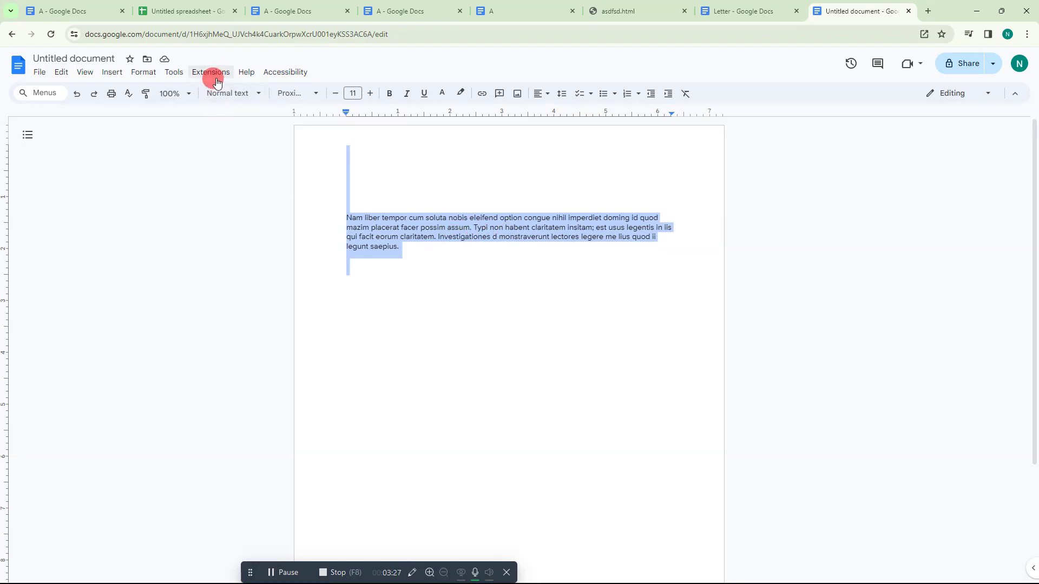
{"action": "left_click", "coordinate": [217, 76]}
Step: Run Text Cleaner's Clean selected text on the whole selection
{"action": "mouse_move", "coordinate": [329, 138]}
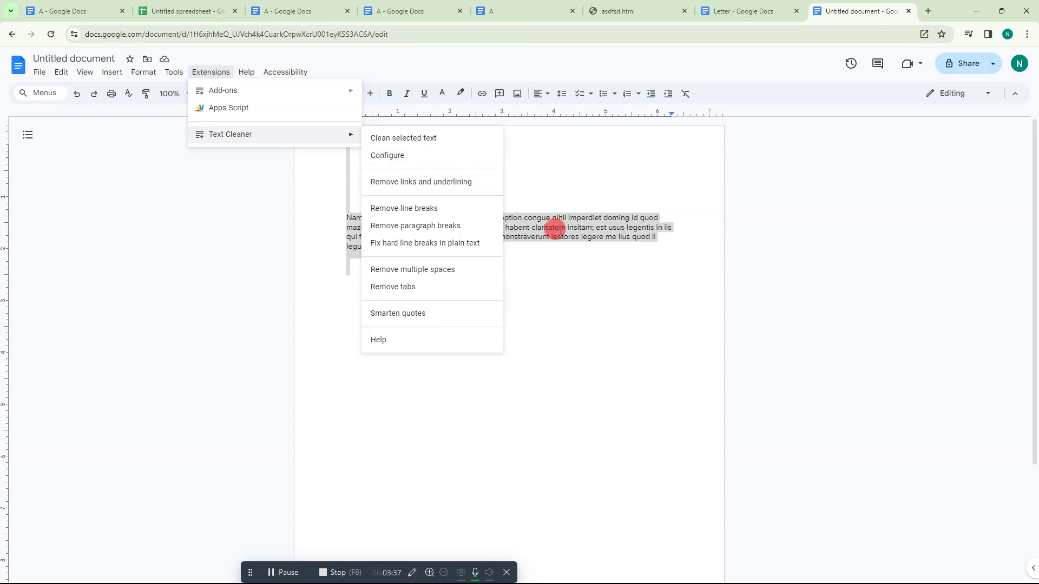
{"action": "left_click", "coordinate": [407, 137]}
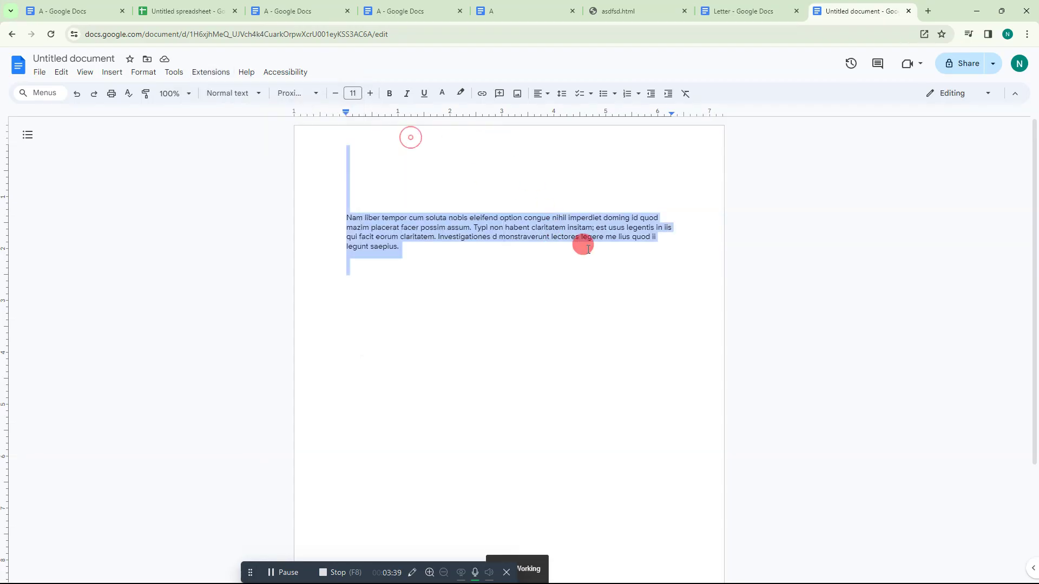